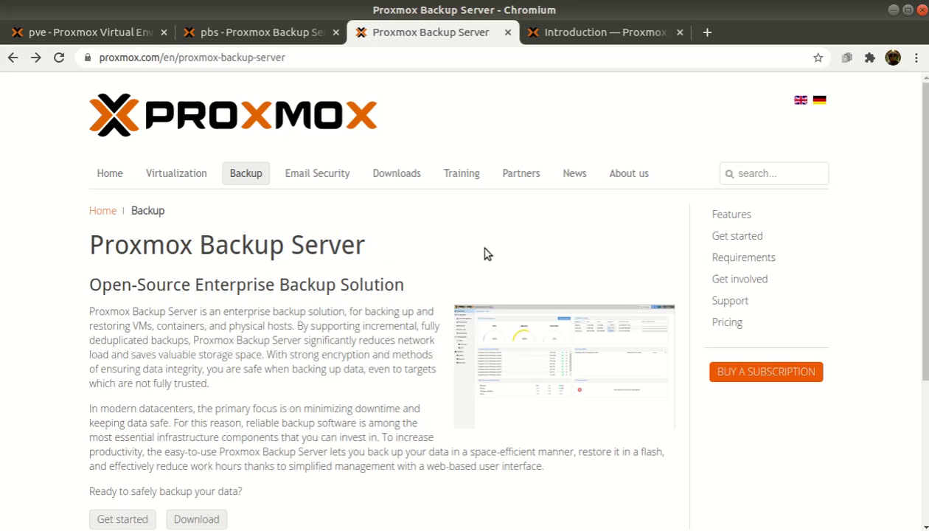
Look over the Backup Server dashboard and the Virtual Environment consoles of VMs 104 (pveBackup) and 204 (win2016).
click(209, 34)
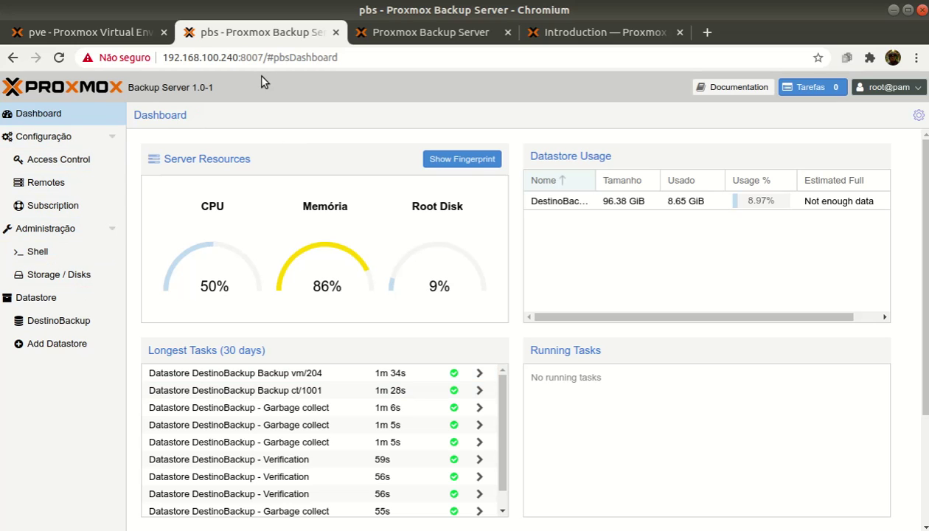
click(65, 30)
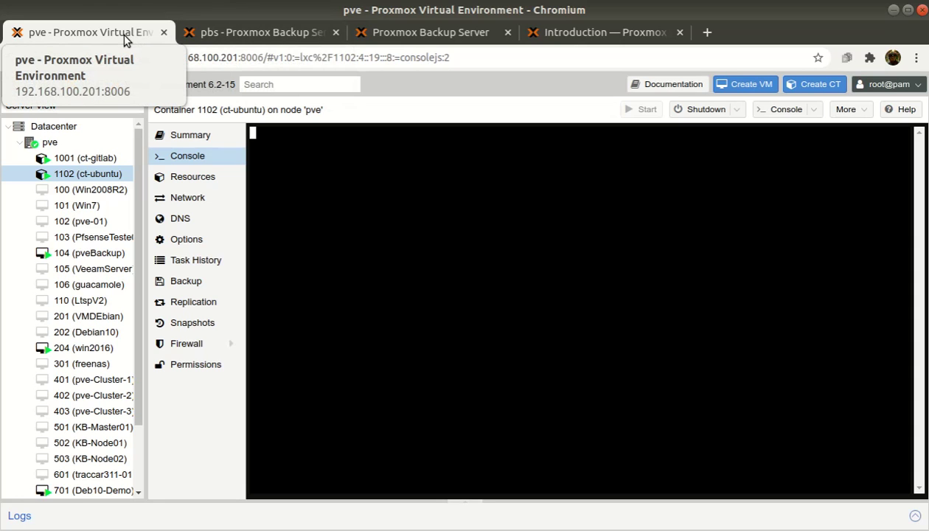
click(93, 255)
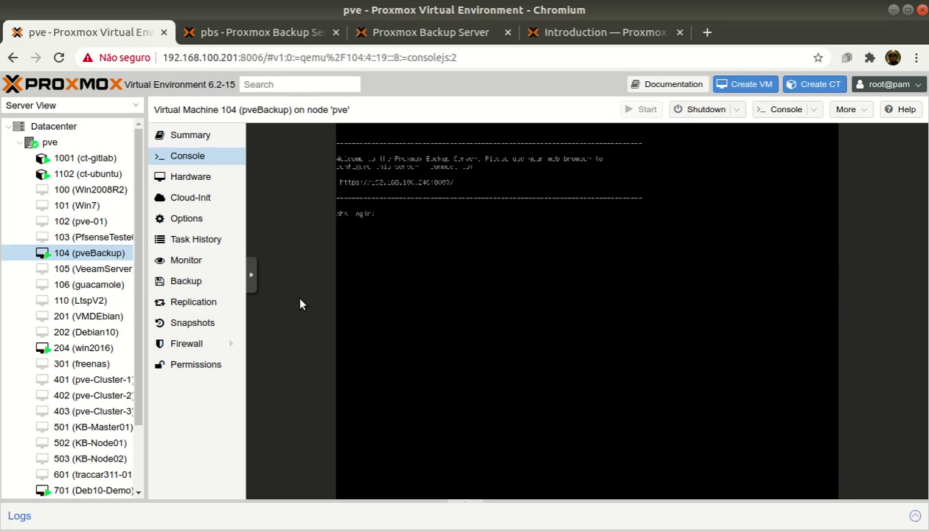
click(86, 349)
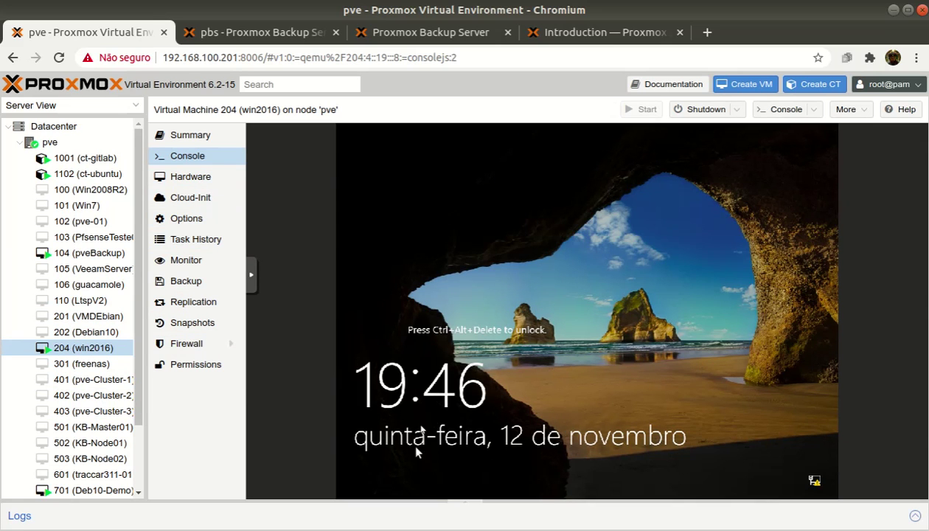
List the backups of VM 204 on the pbs2beta storage and select the 2020-11-12T21:05:12Z backup.
click(185, 281)
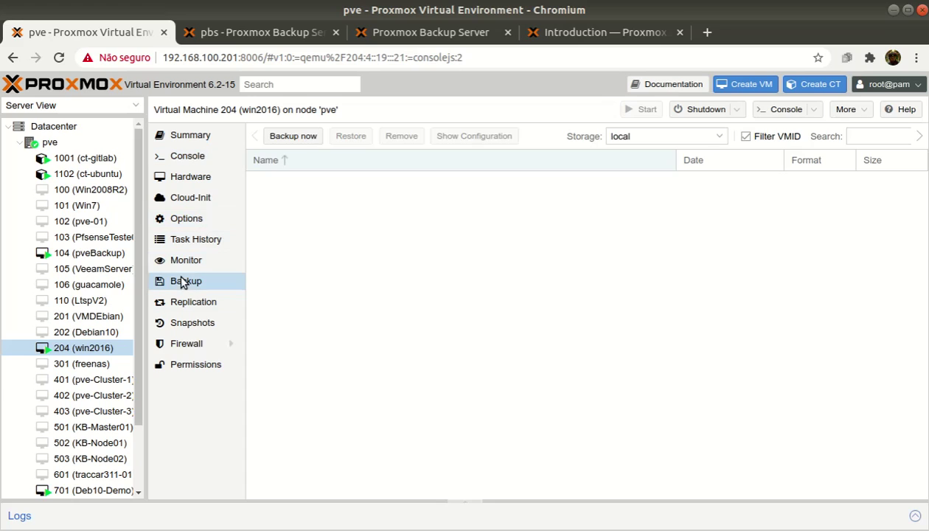
click(719, 136)
click(649, 190)
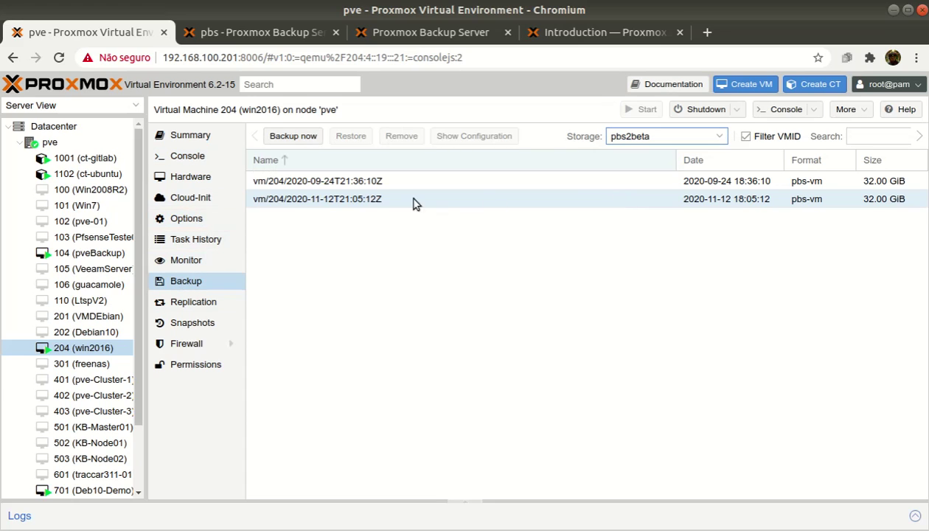
click(336, 205)
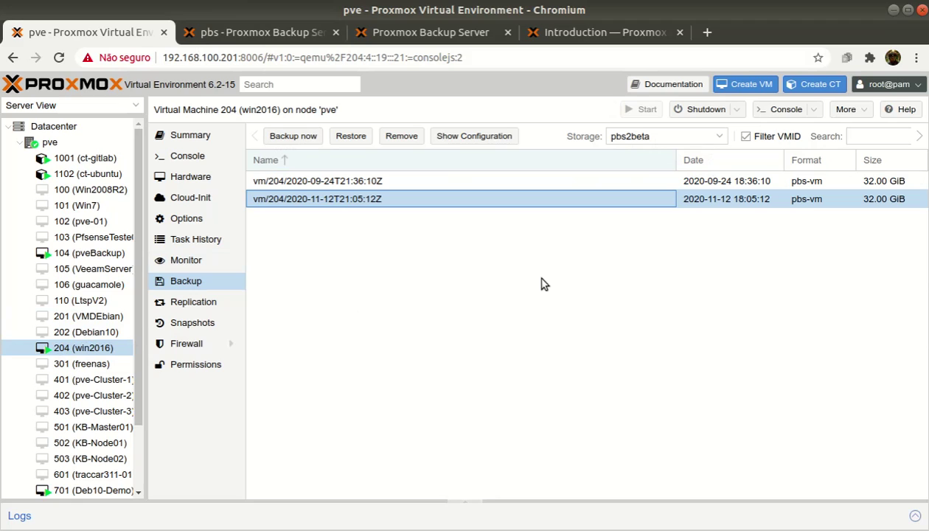
Back up VM 204 to pbs2beta in Snapshot mode and look through its backup entries.
click(293, 138)
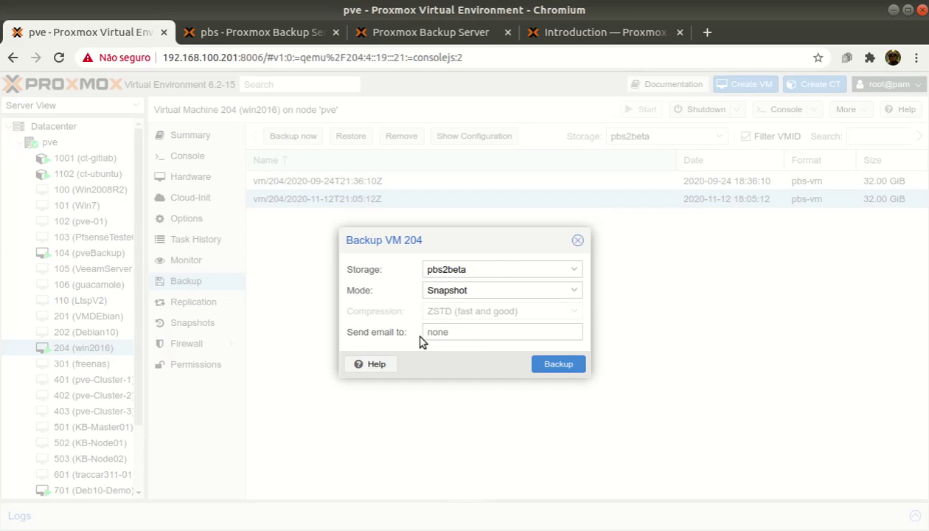
click(557, 364)
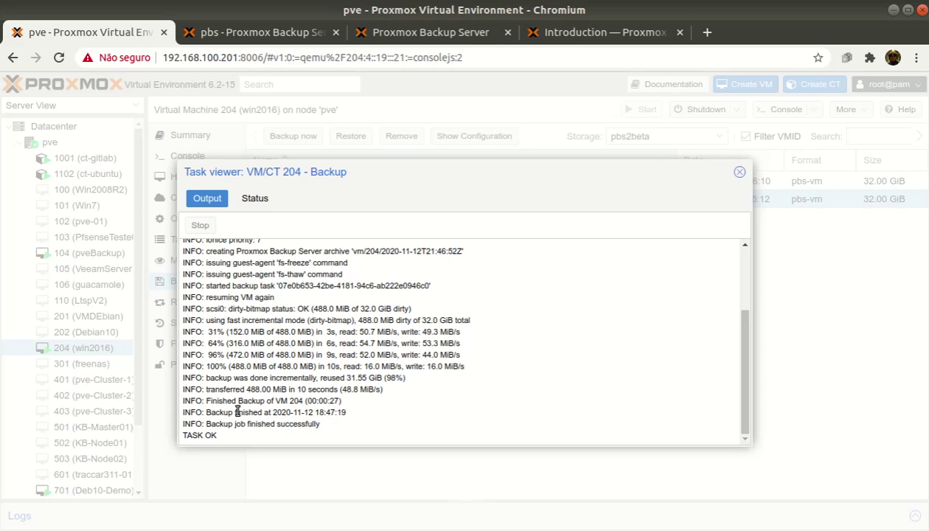
click(740, 172)
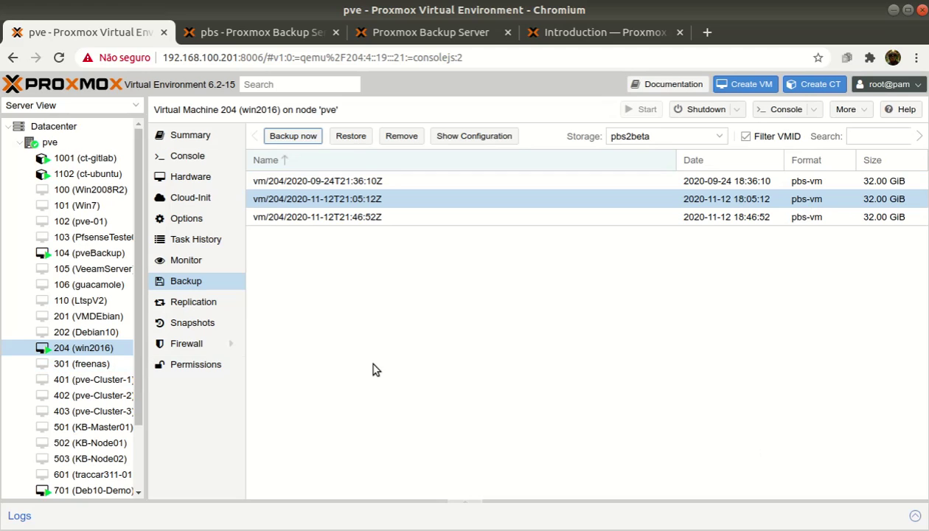
click(331, 217)
click(351, 201)
click(359, 183)
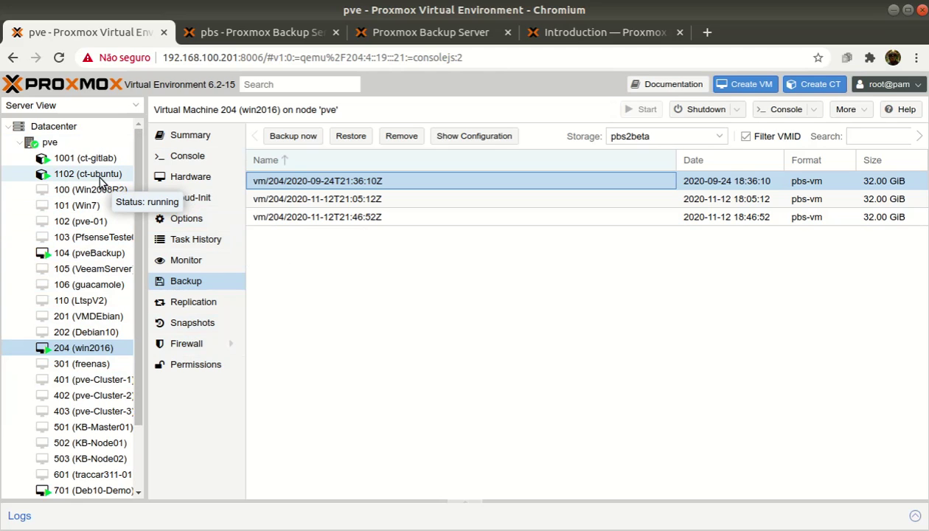
Open the console of container 1102 (ct-ubuntu) and bring up its shell prompt.
click(101, 178)
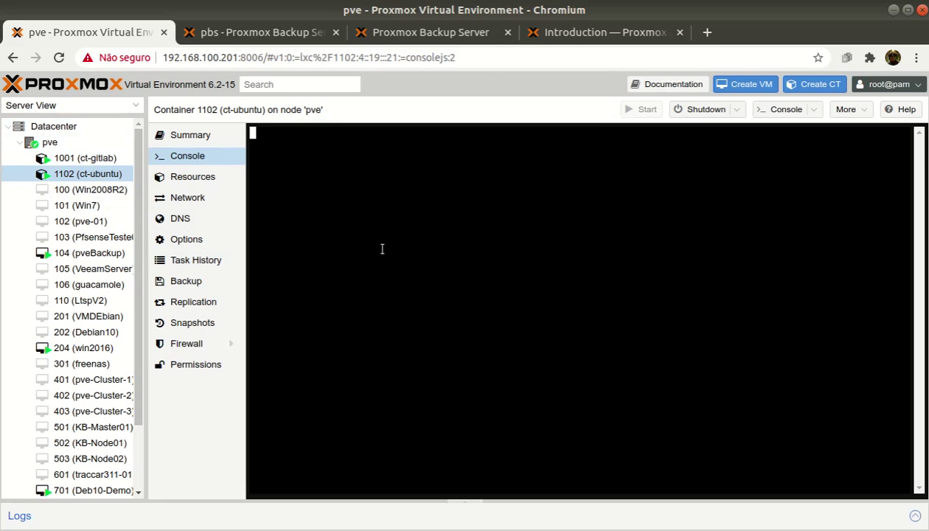
key(Return)
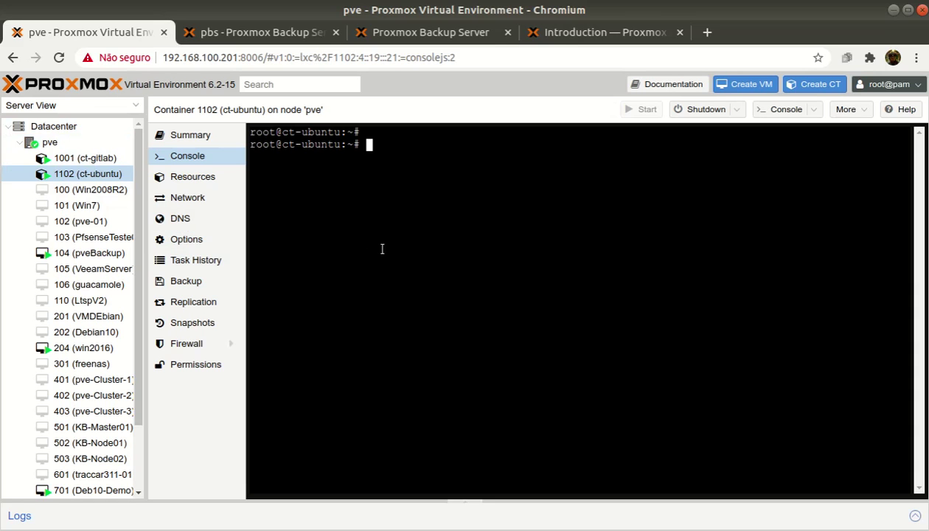
Review the datastore summary on the Backup Server, including the deduplication factor of DestinoBackup.
click(228, 33)
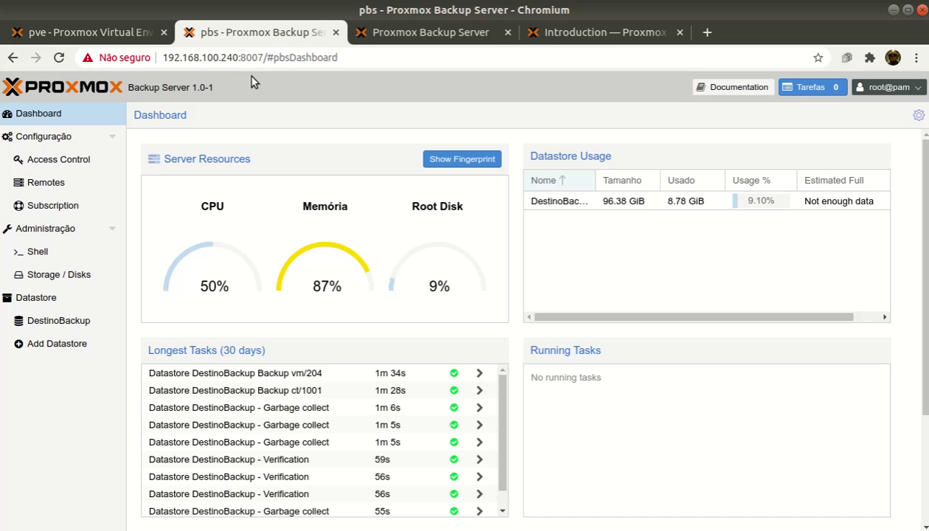
click(37, 300)
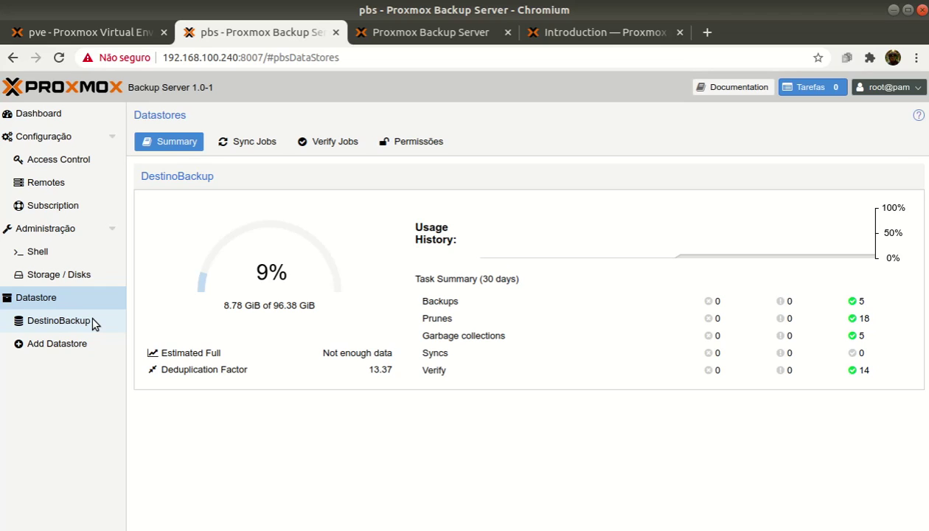
drag(160, 370, 390, 371)
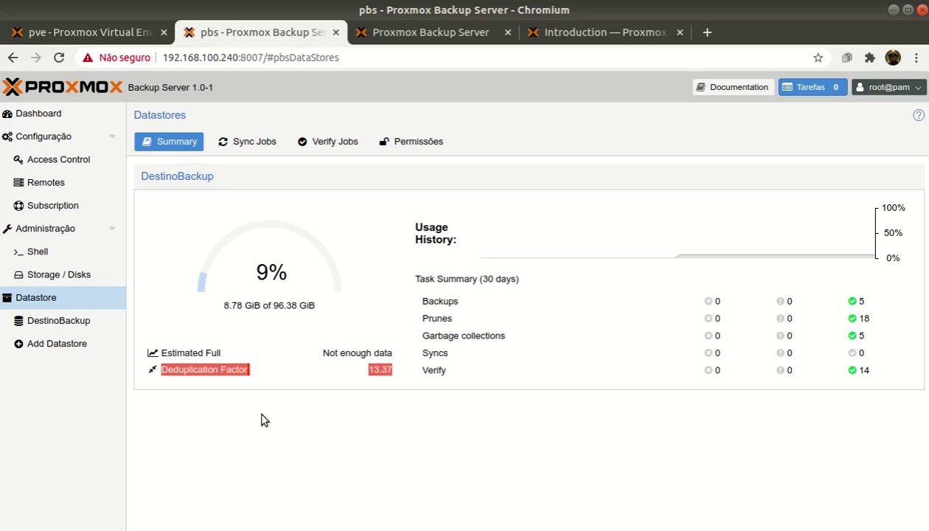
click(323, 413)
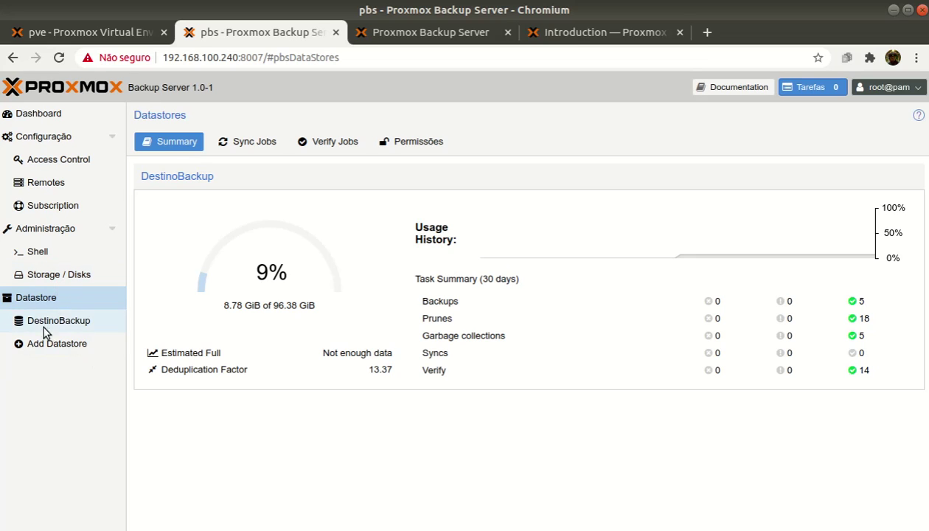
Examine the Backup Server's disks and the RAID levels offered when creating a ZFS pool.
click(55, 279)
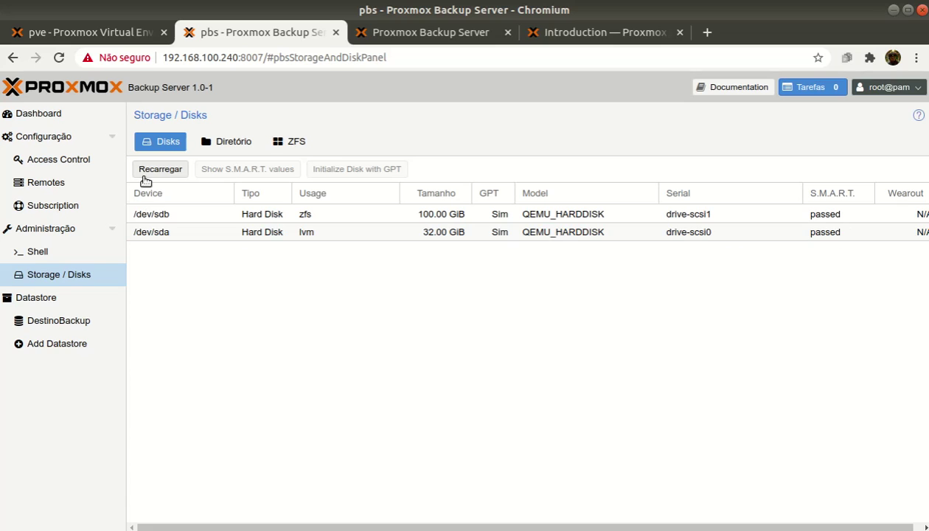
click(296, 143)
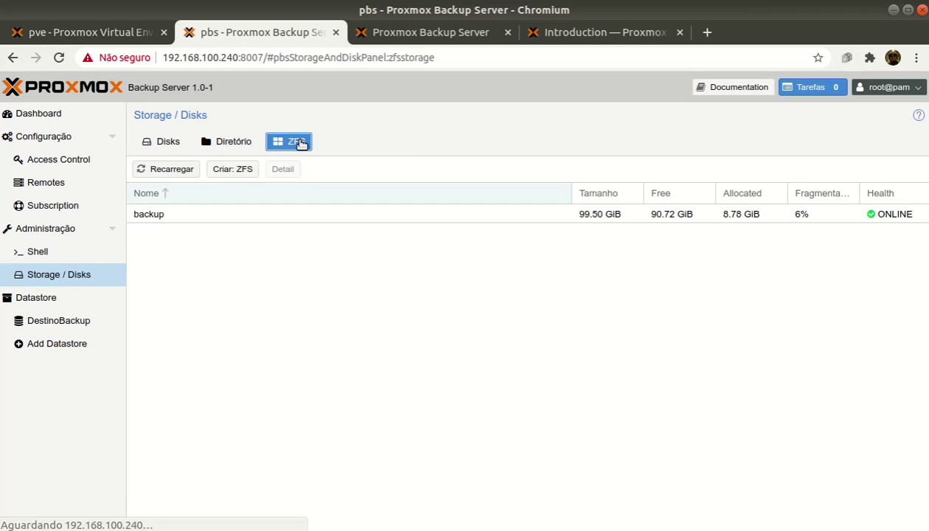
click(247, 170)
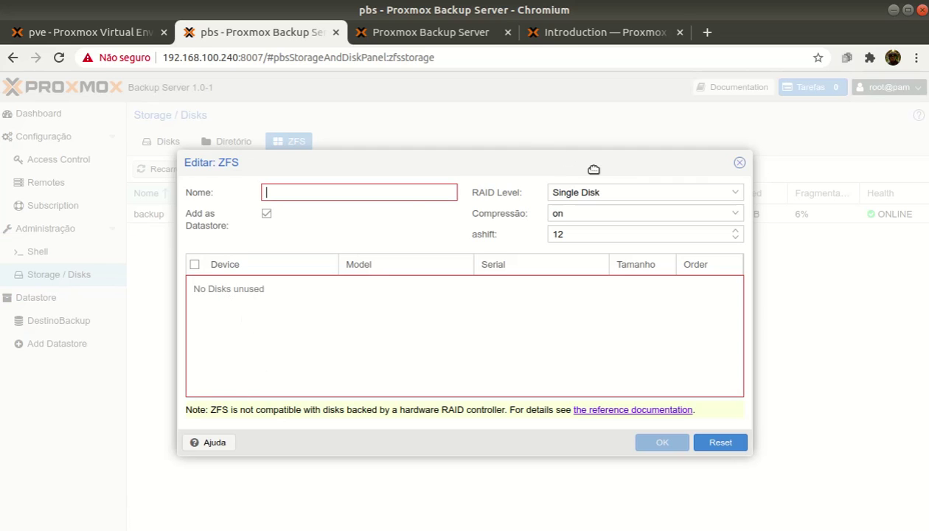
click(733, 195)
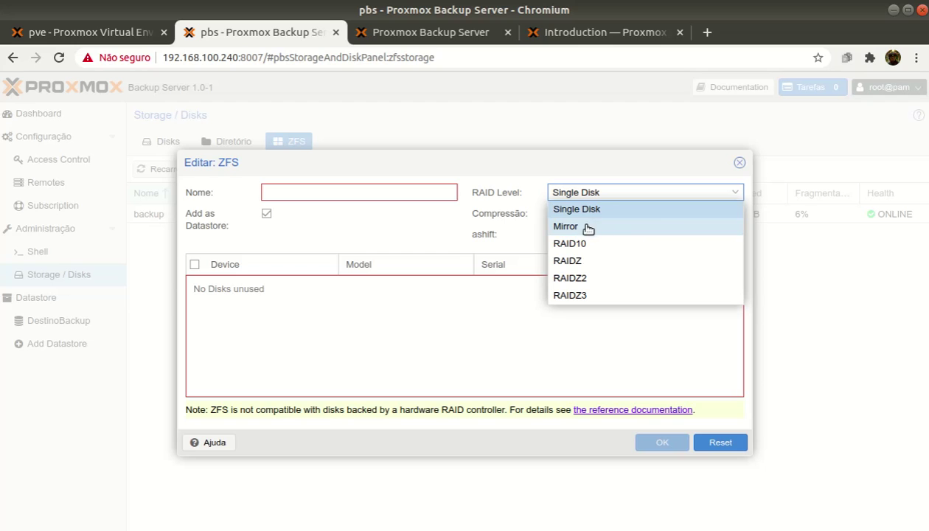
click(464, 364)
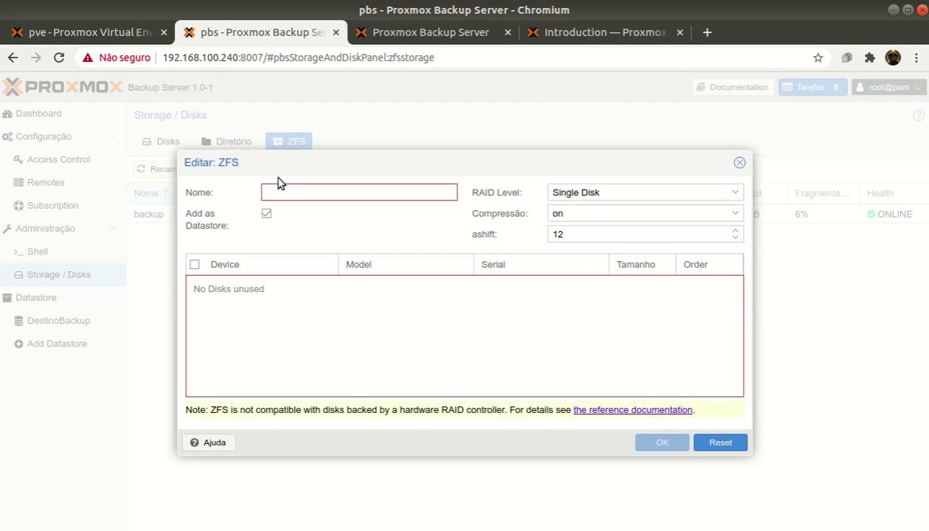
click(739, 162)
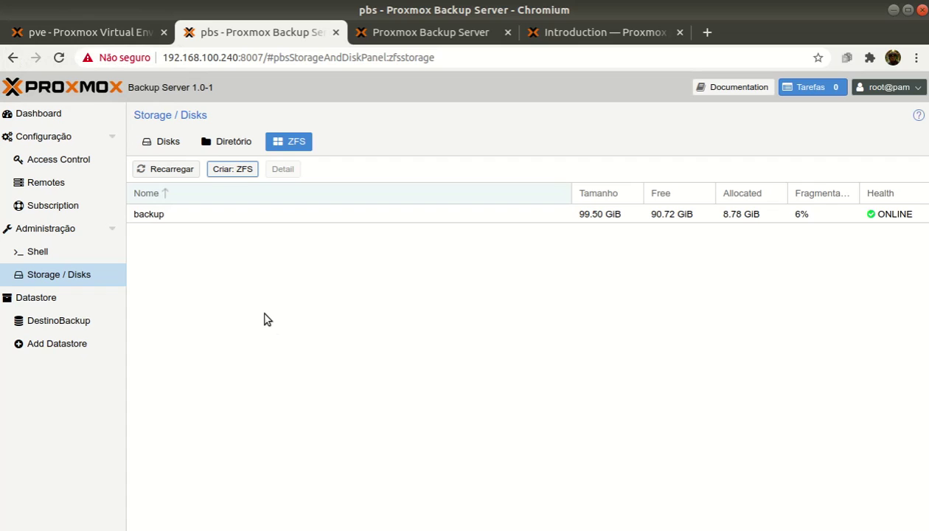
In the Virtual Environment, list container 1102's backups on pbs2beta and select the 2020-11-12T21:34:59Z backup.
click(82, 35)
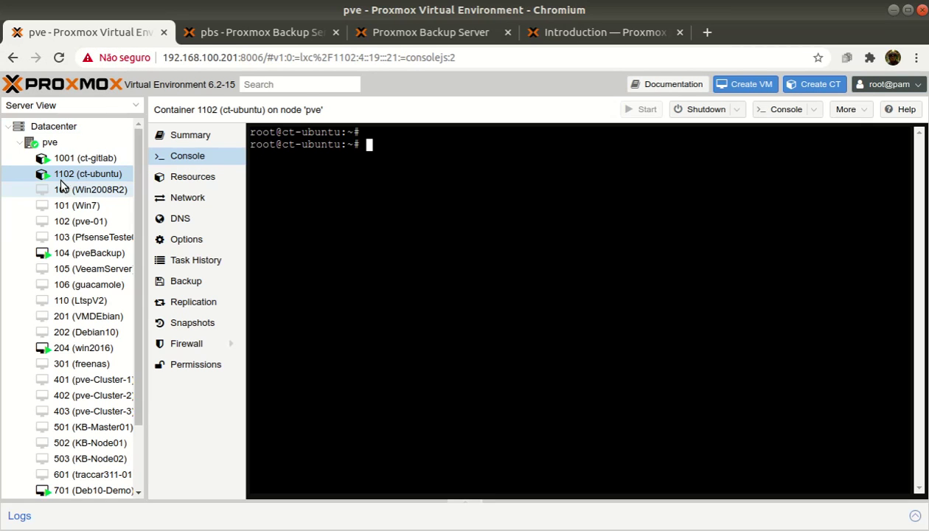
click(84, 189)
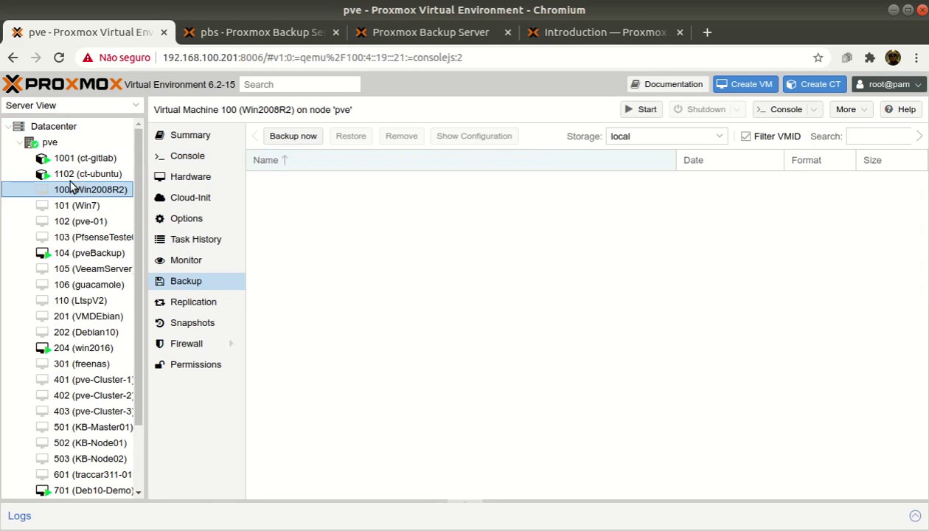
click(94, 174)
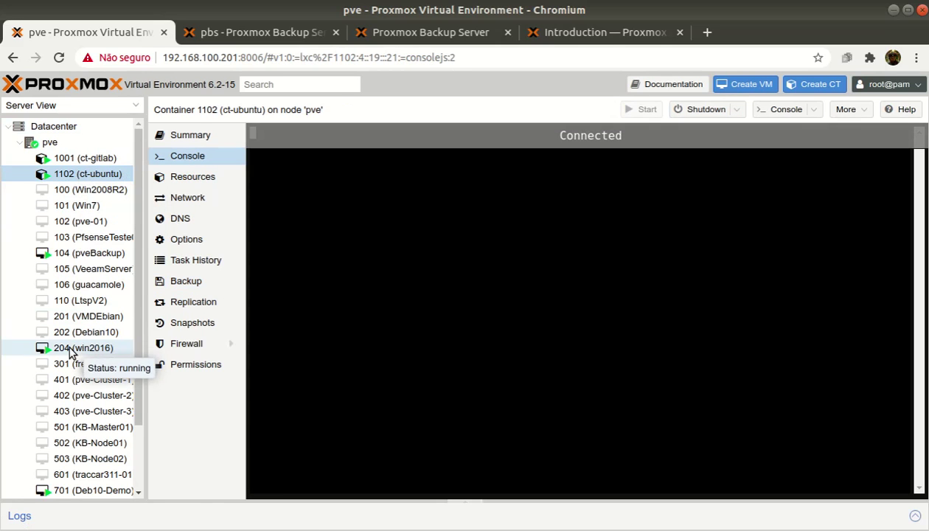
click(180, 283)
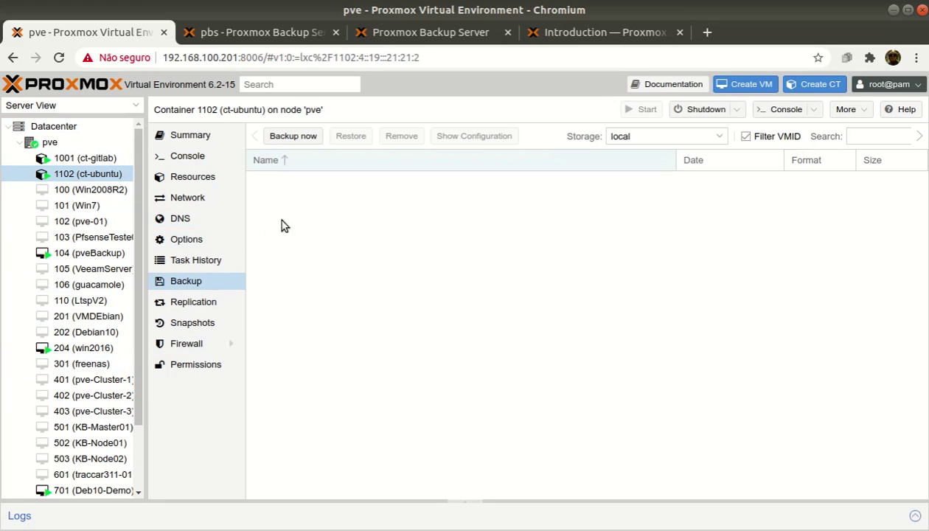
click(719, 135)
click(619, 195)
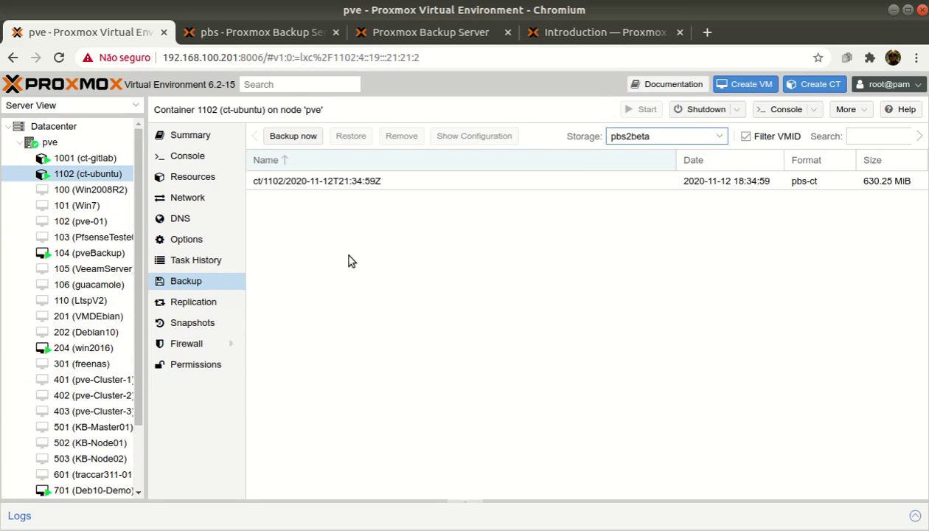
click(302, 183)
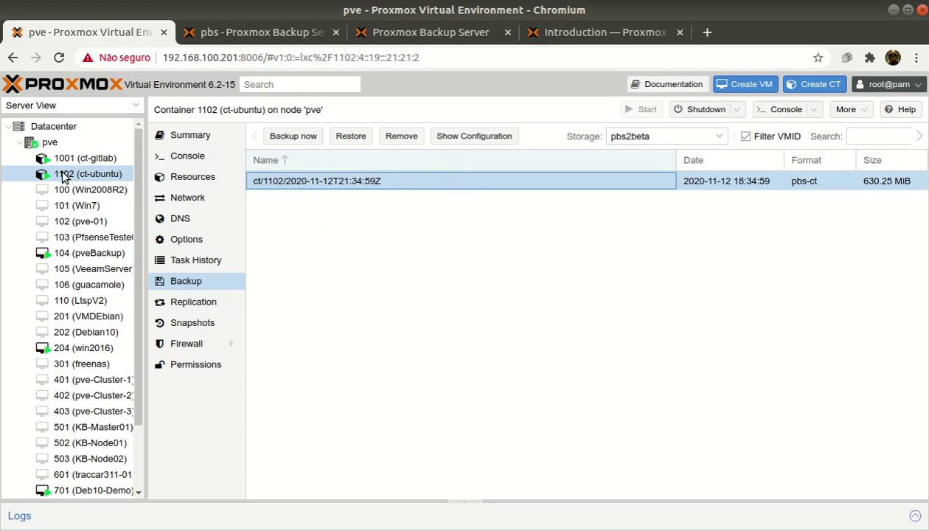
On the Backup Server, open the root.pxar.didx archive of the ct/1102 backup in DestinoBackup and browse its folders.
click(269, 29)
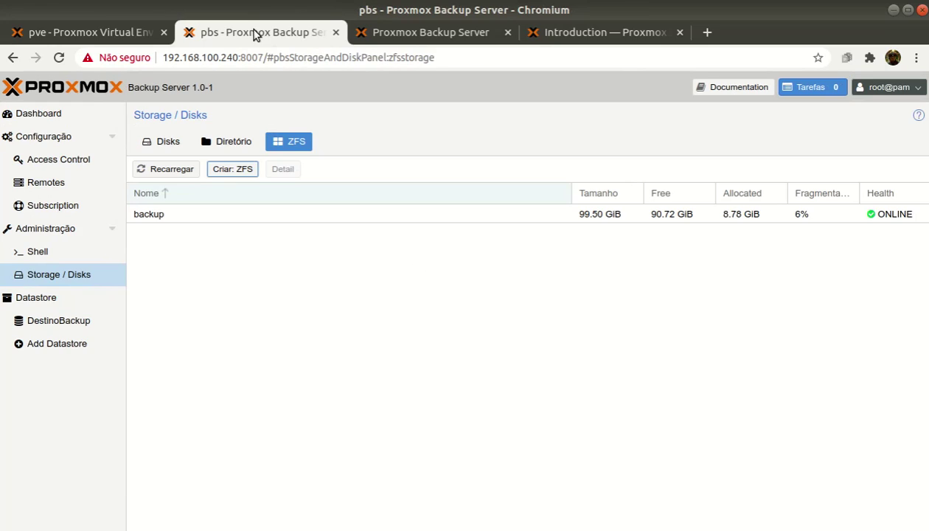
click(93, 325)
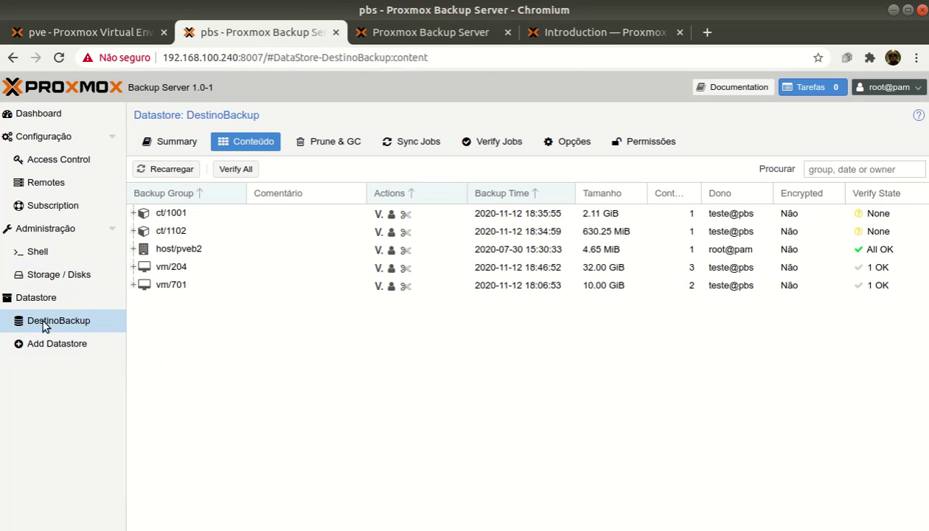
click(177, 232)
click(133, 231)
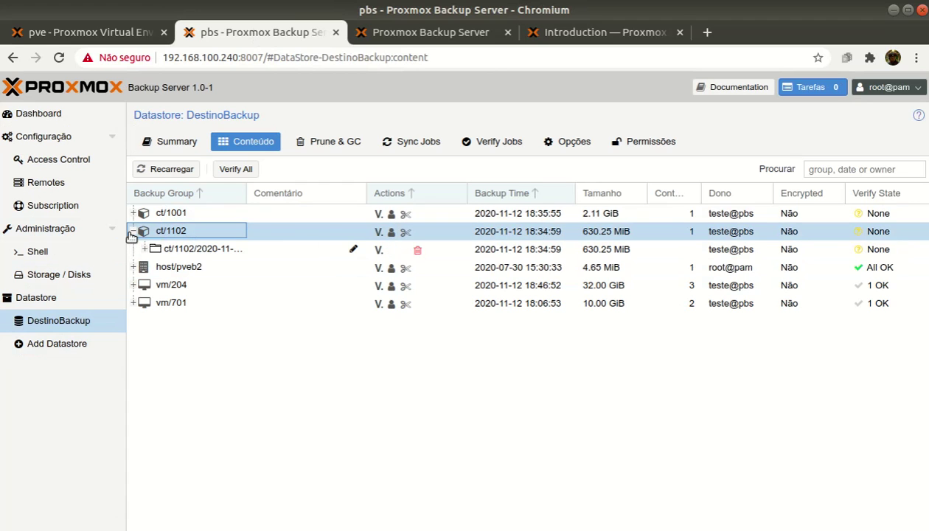
click(144, 250)
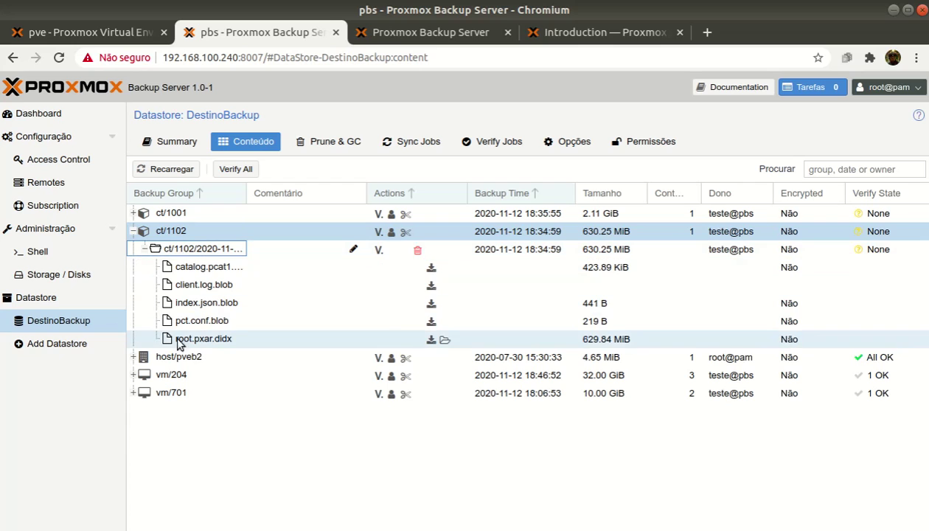
click(445, 341)
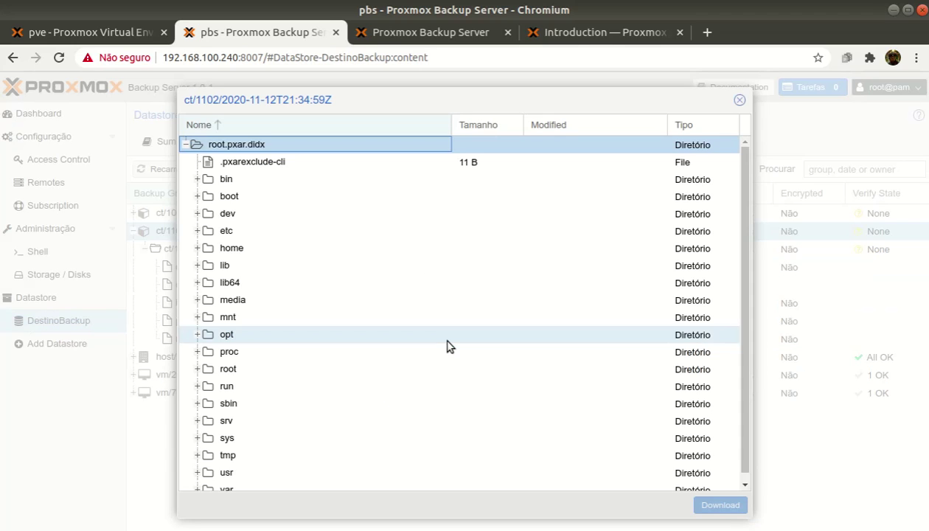
scroll(247, 181, down, 1)
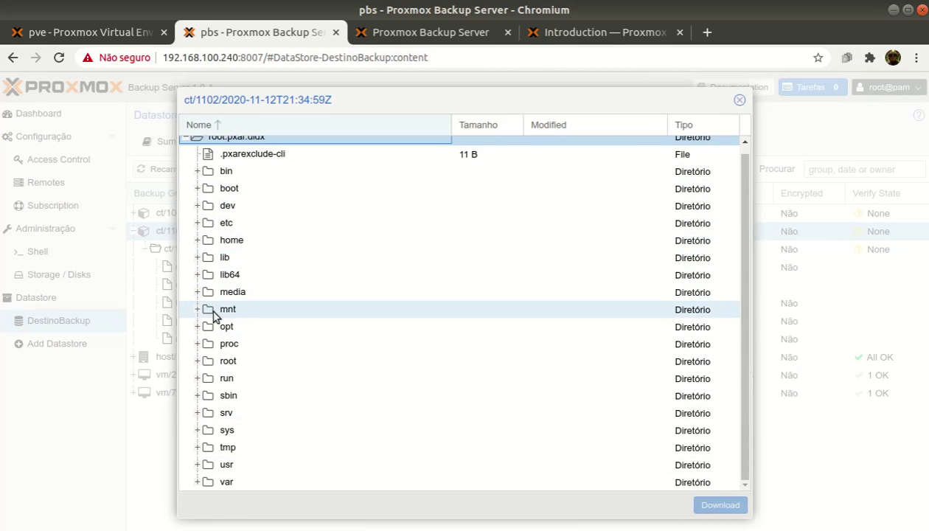
Expand the archive's root folder, and in container 1102's console on the Virtual Environment create an empty file testeBackup in /root.
click(197, 360)
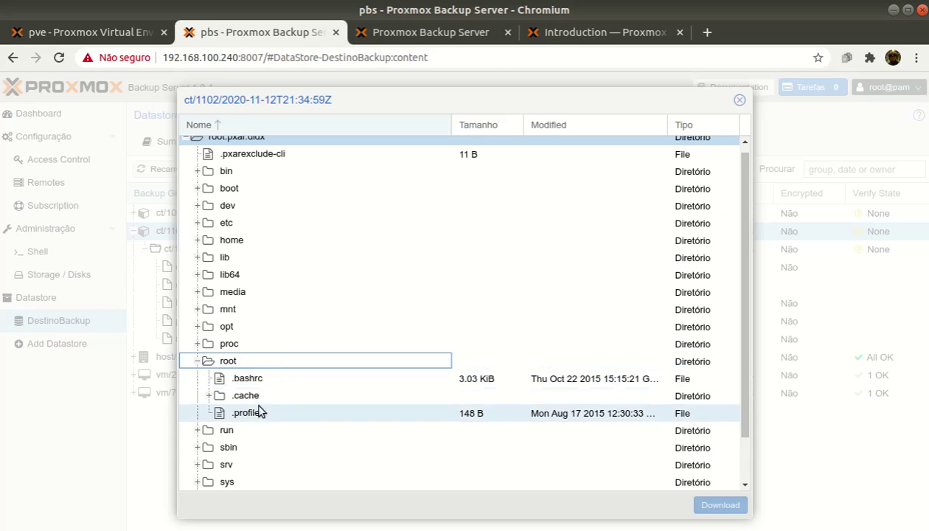
click(106, 31)
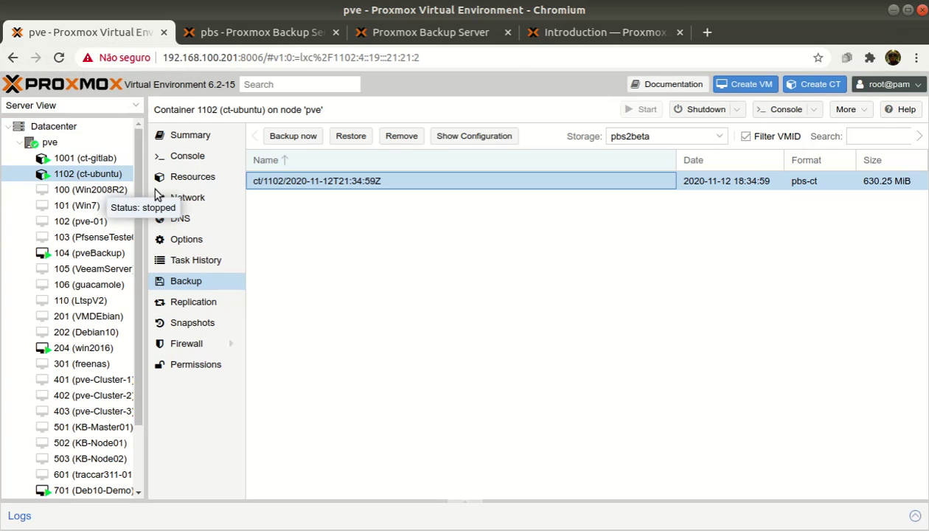
click(190, 156)
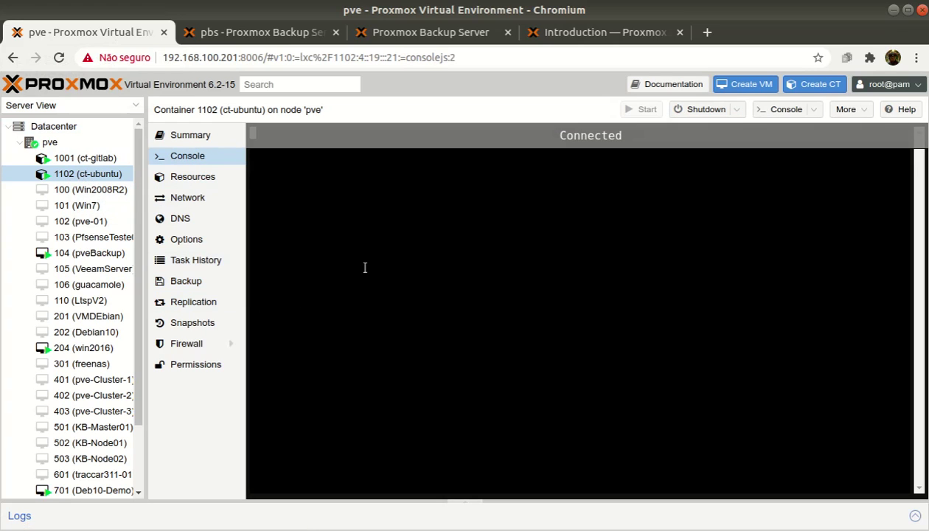
key(Return)
text(cd /roo)
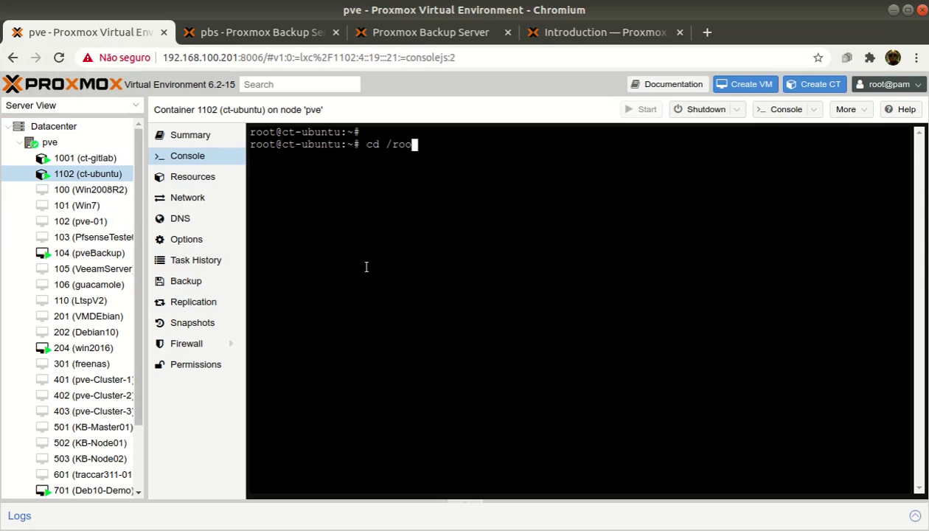
text(t)
key(Return)
text(t)
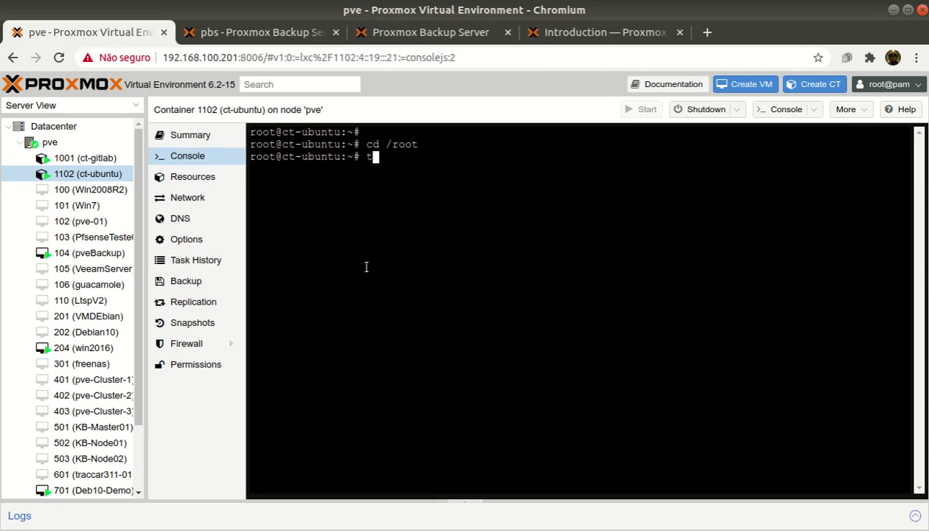
text(ouch testeBackup)
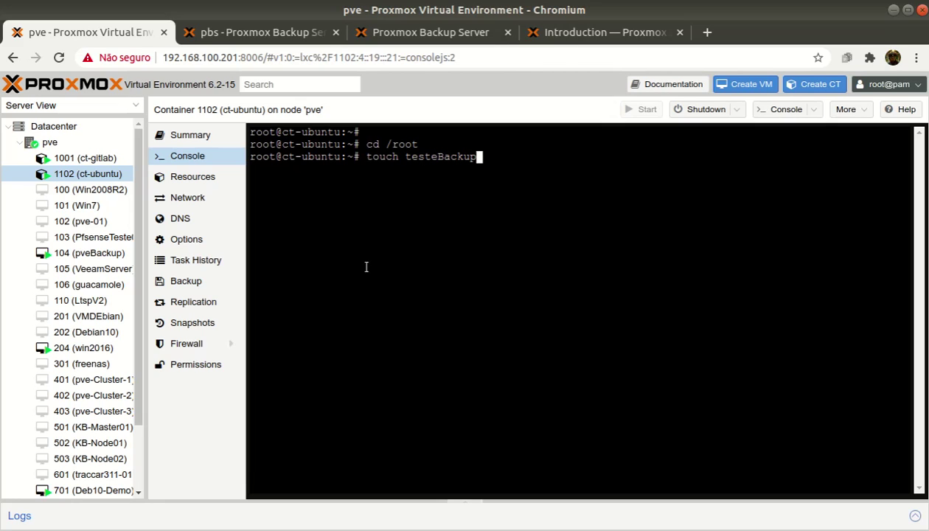
key(Return)
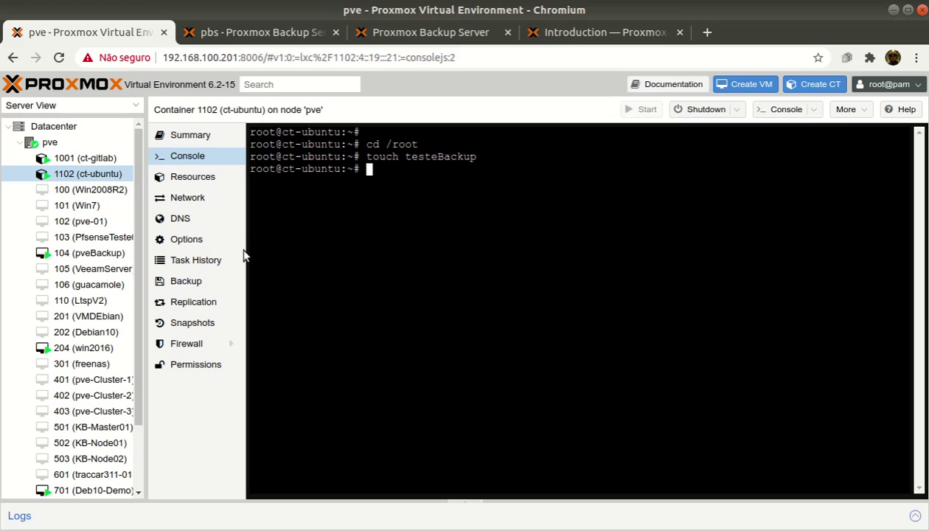
Start a snapshot-mode backup of container 1102 to the pbs2beta storage.
click(201, 286)
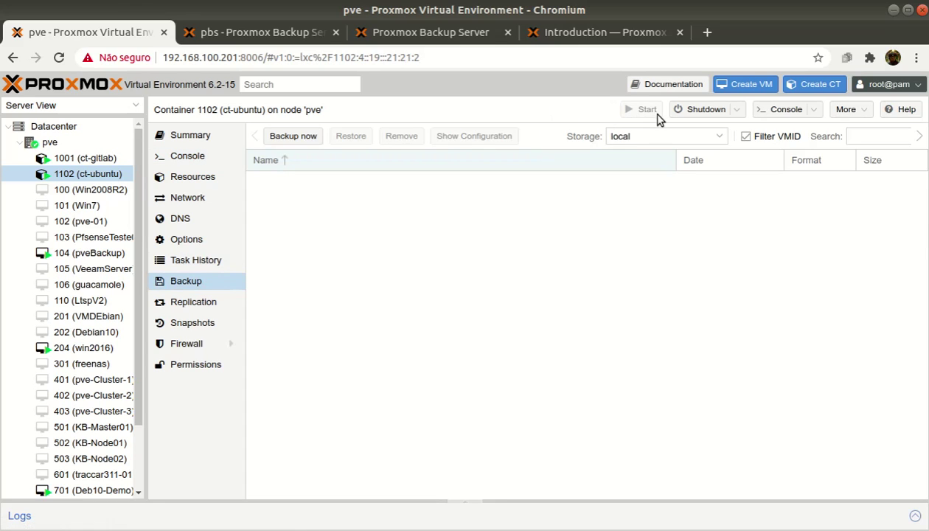
click(661, 135)
click(638, 195)
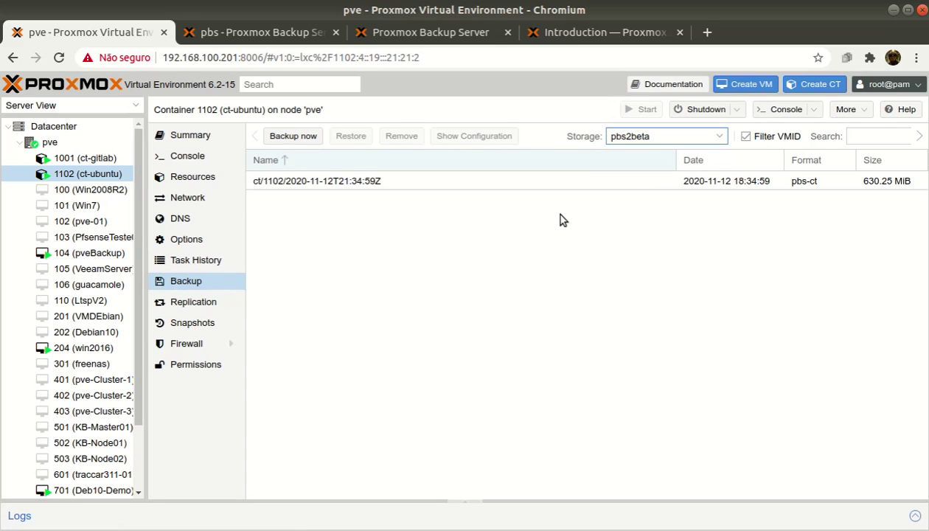
click(279, 135)
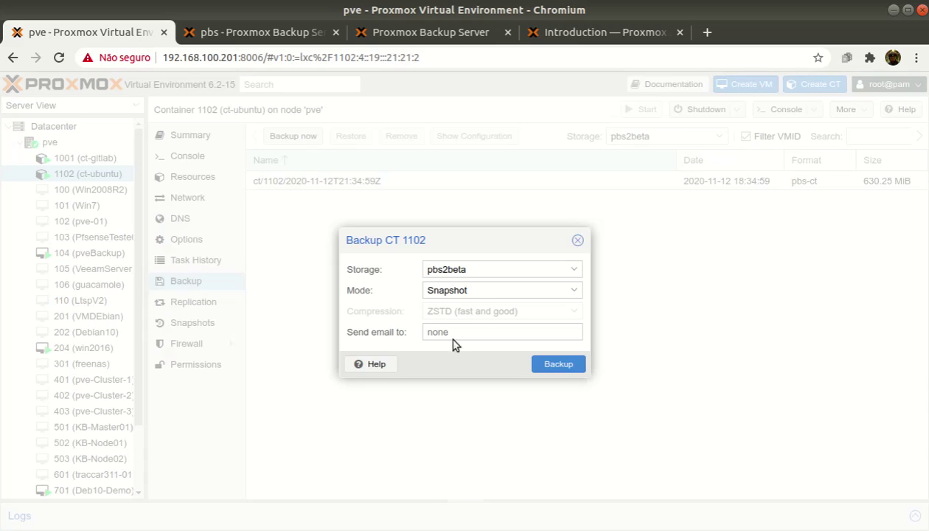
click(569, 366)
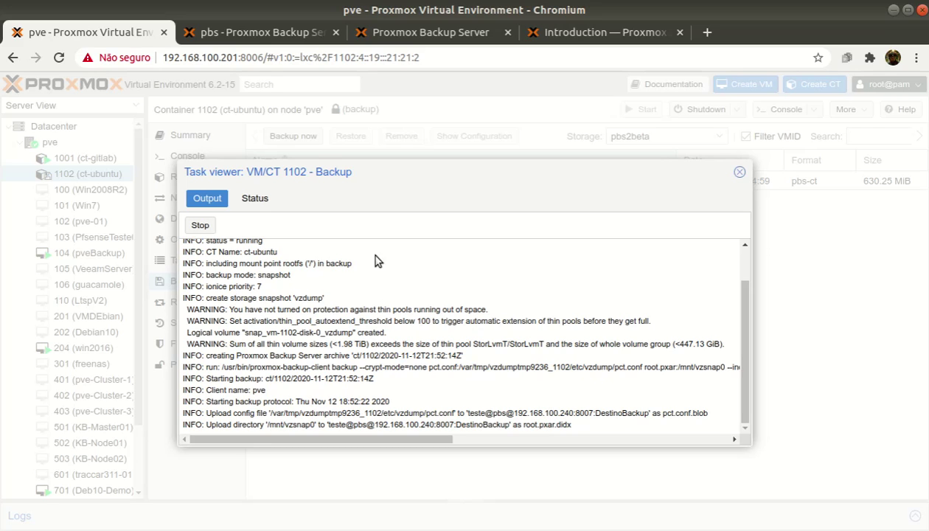
On the Backup Server, close the archive's file browser and collapse the ct/1102 group in DestinoBackup.
click(257, 33)
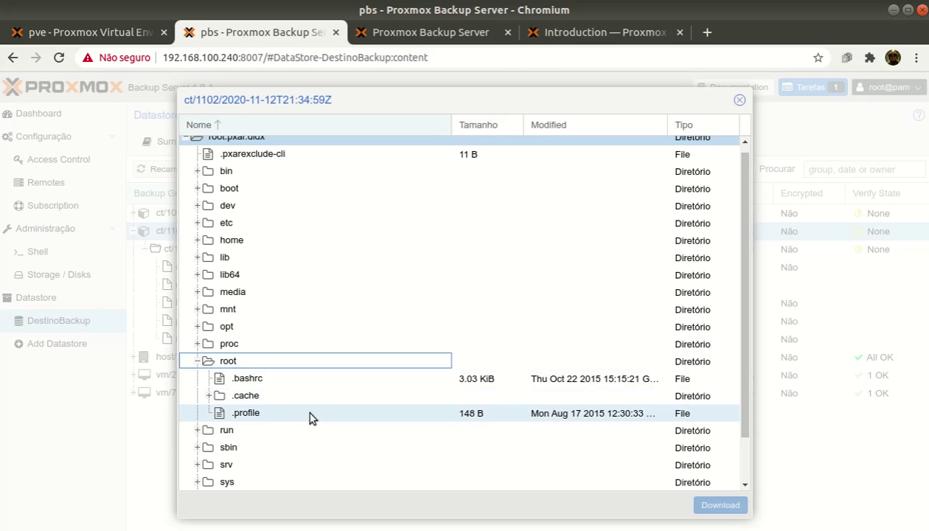
click(740, 101)
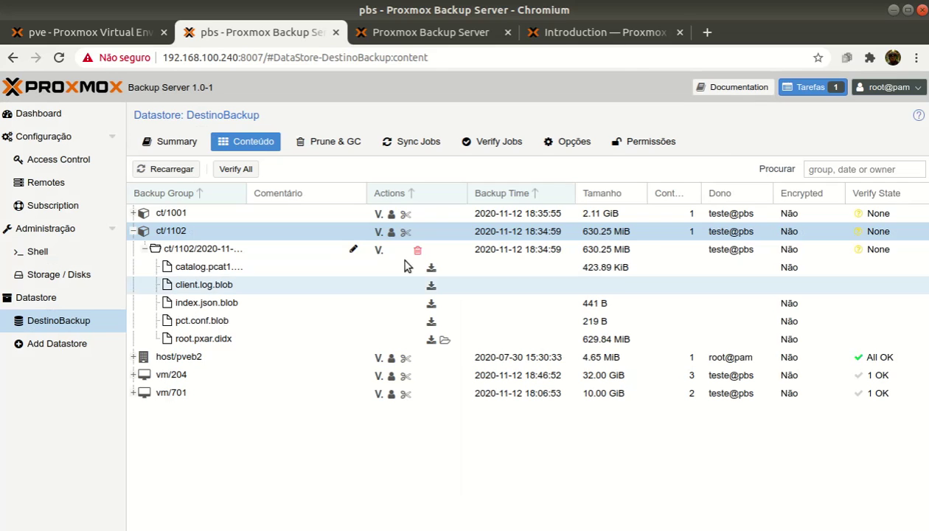
click(134, 230)
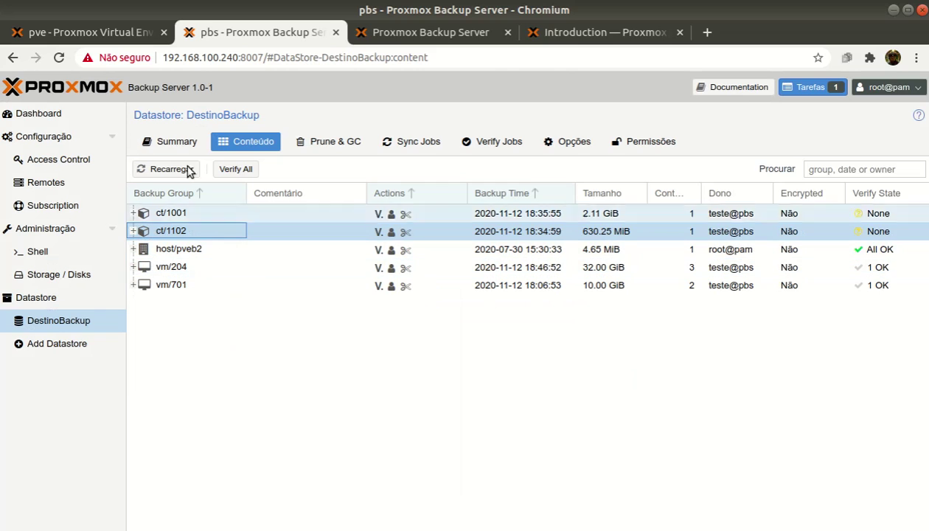
In the Virtual Environment, check the progress of container 1102's backup in its output, the backup list and the task log.
click(83, 32)
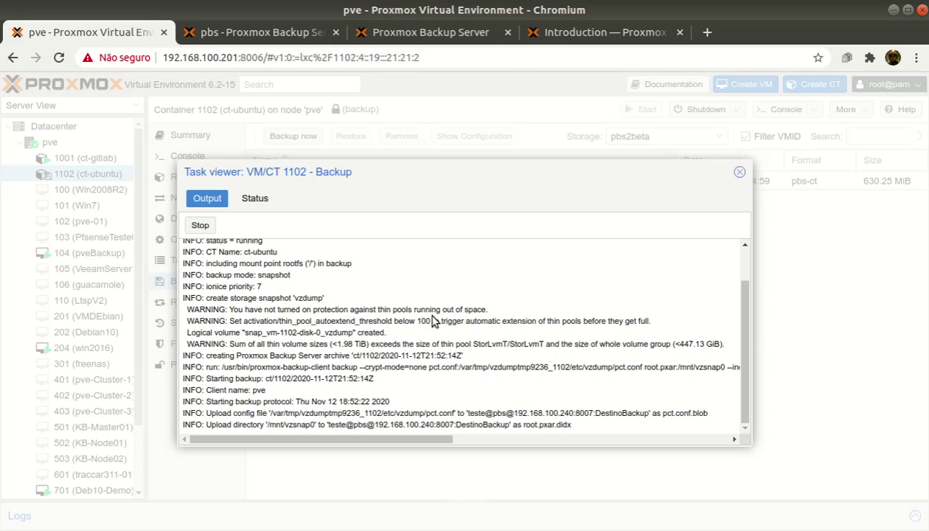
click(739, 171)
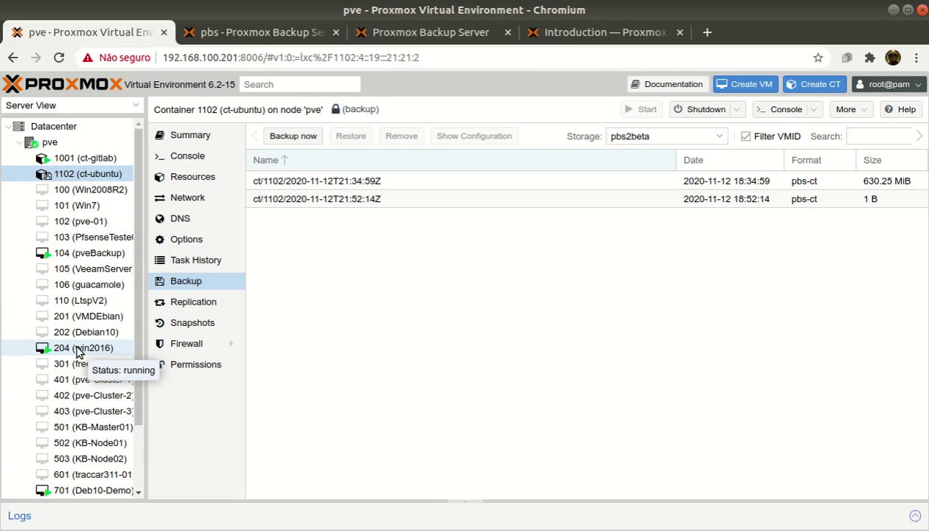
click(242, 36)
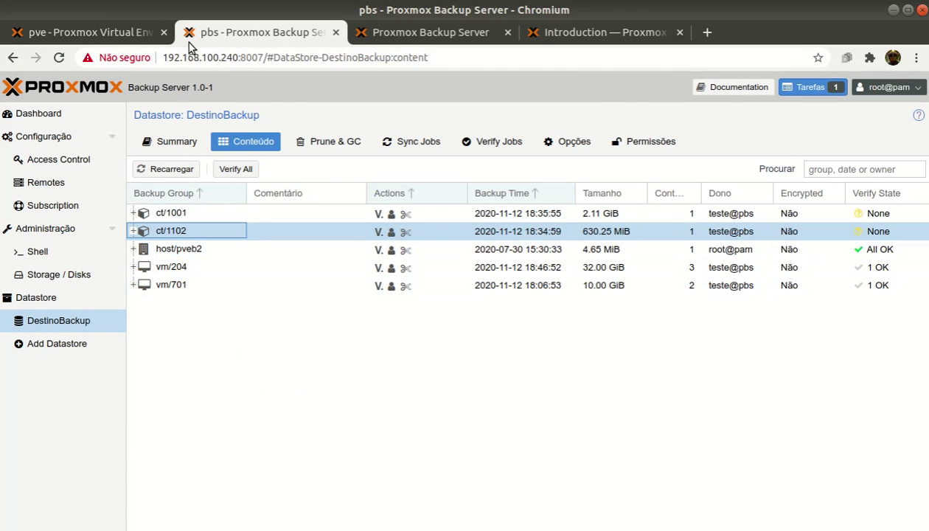
click(99, 33)
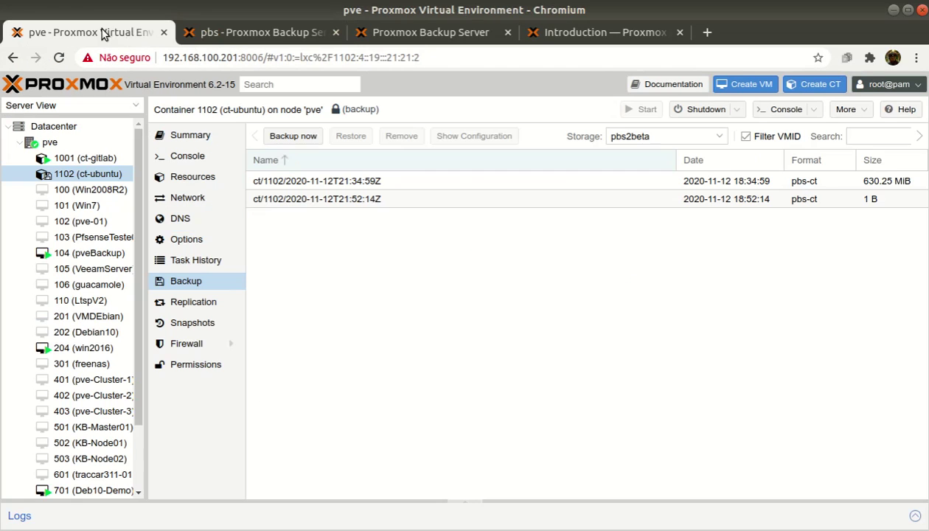
click(465, 501)
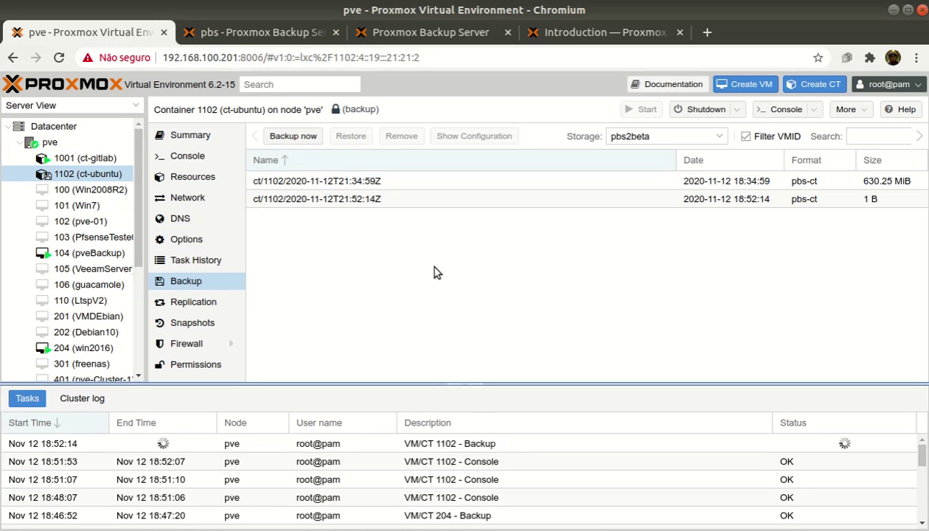
click(462, 384)
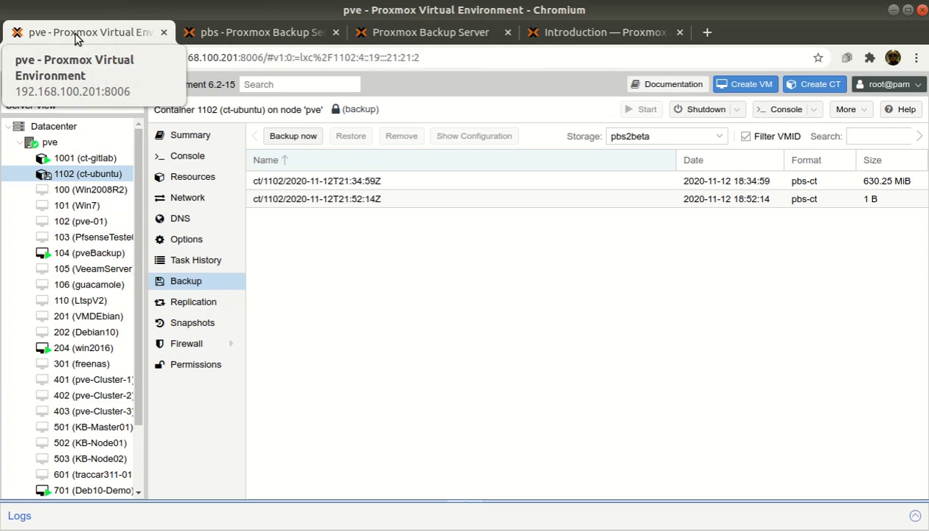
Open the form for adding a Proxmox Backup Server storage to the Datacenter and examine its fields.
click(73, 127)
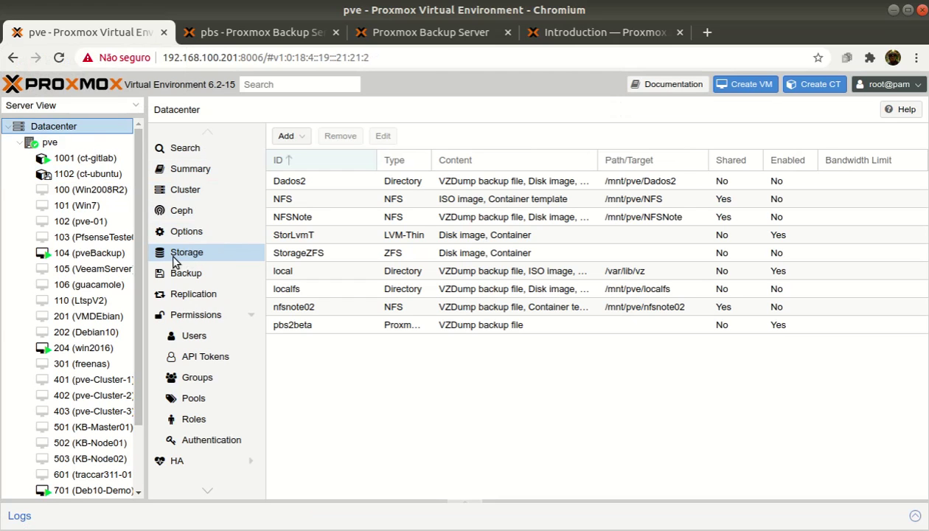
click(301, 138)
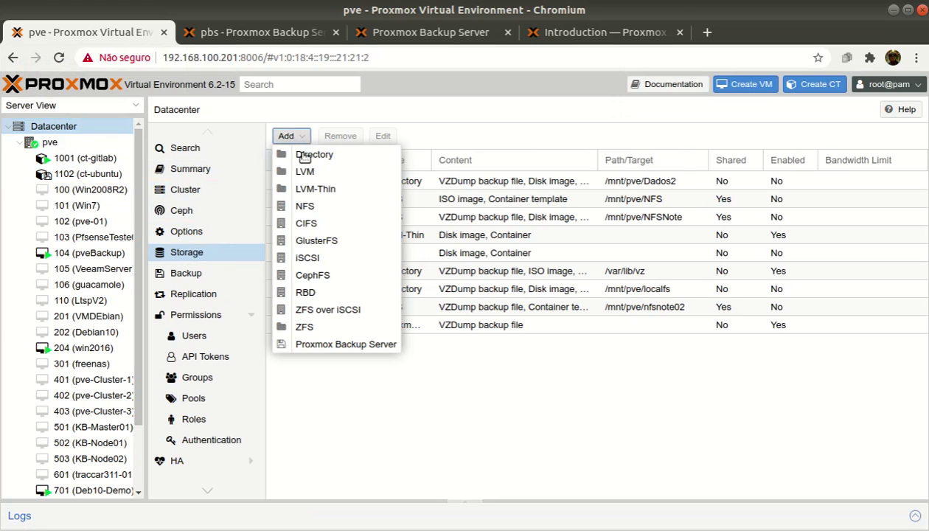
click(325, 346)
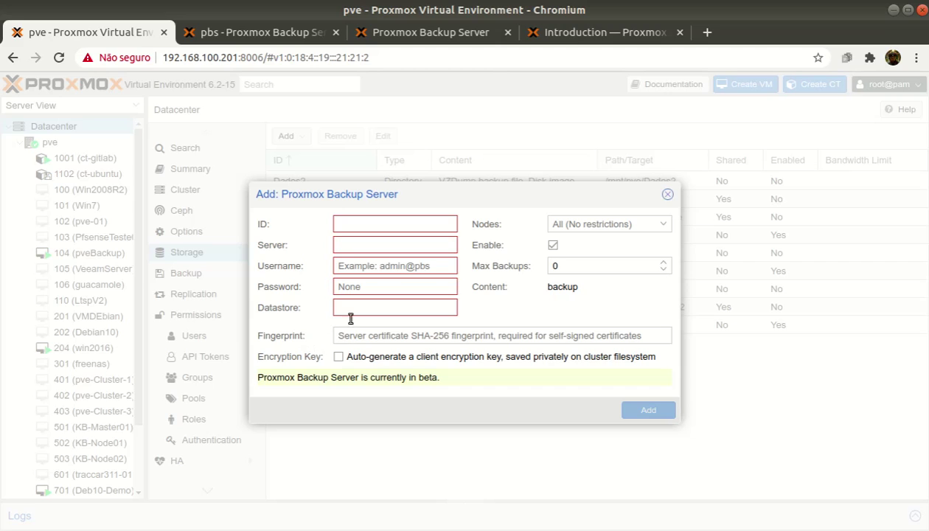
Locate the fingerprint option on the Backup Server's dashboard, and dismiss the blank storage form in the Virtual Environment.
click(266, 37)
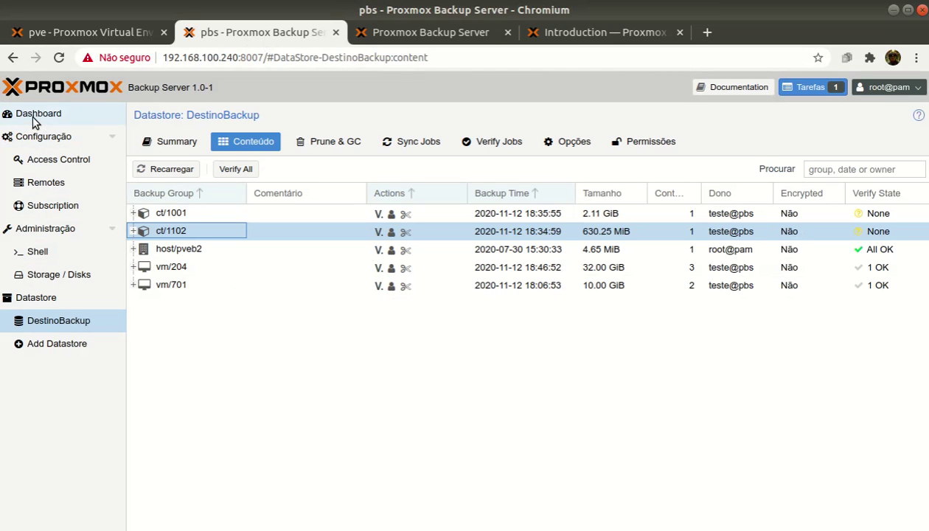
click(33, 117)
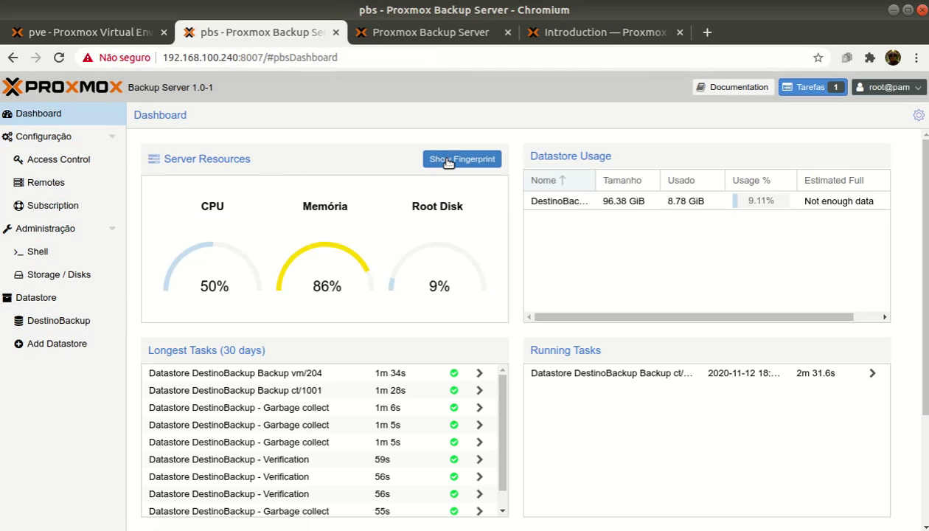
click(112, 33)
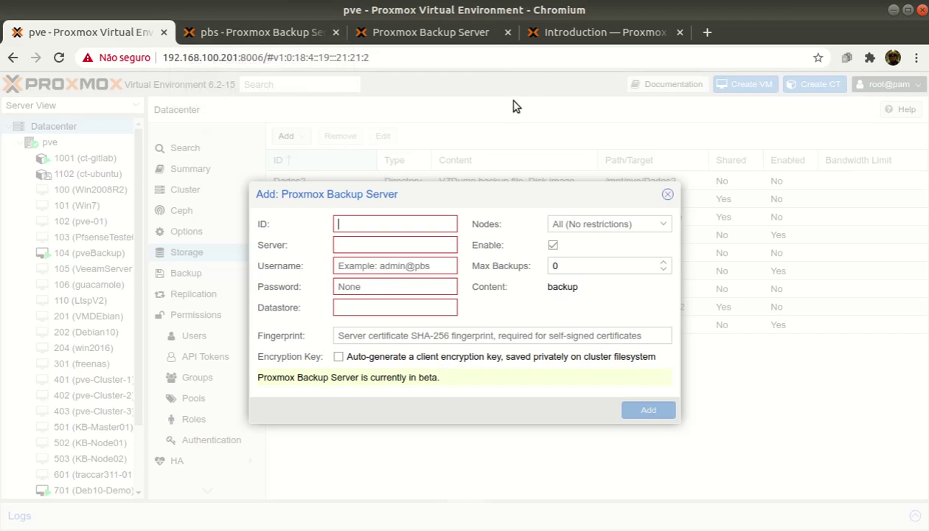
click(667, 194)
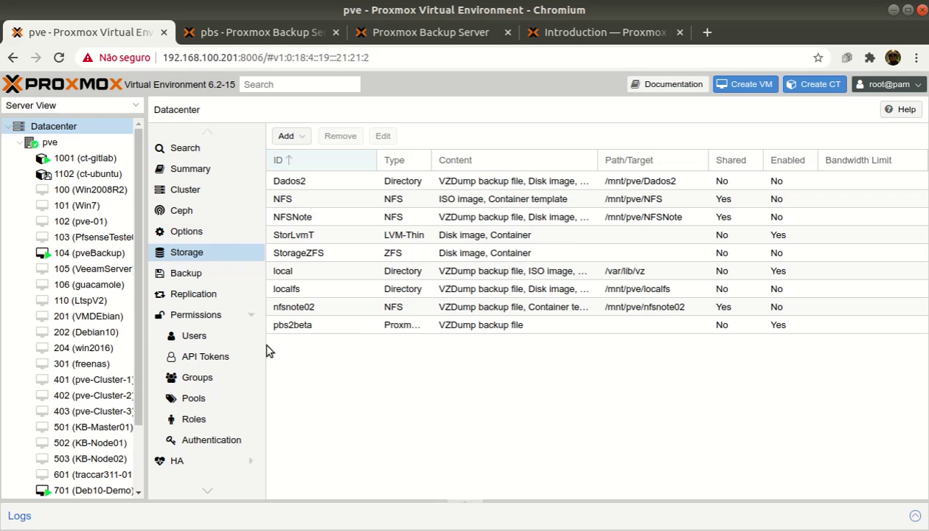
Review the VZDump backups stored on the node's pbs2beta storage.
scroll(111, 295, down, 2)
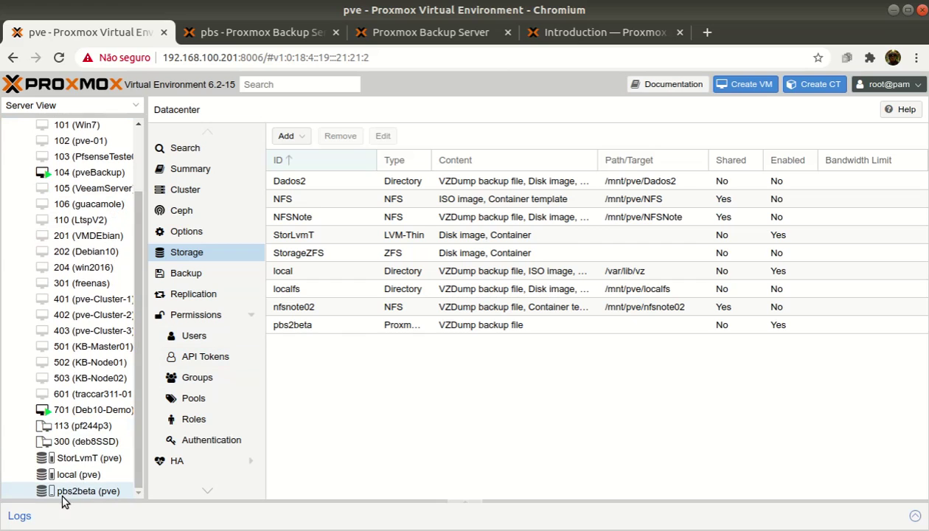
click(72, 493)
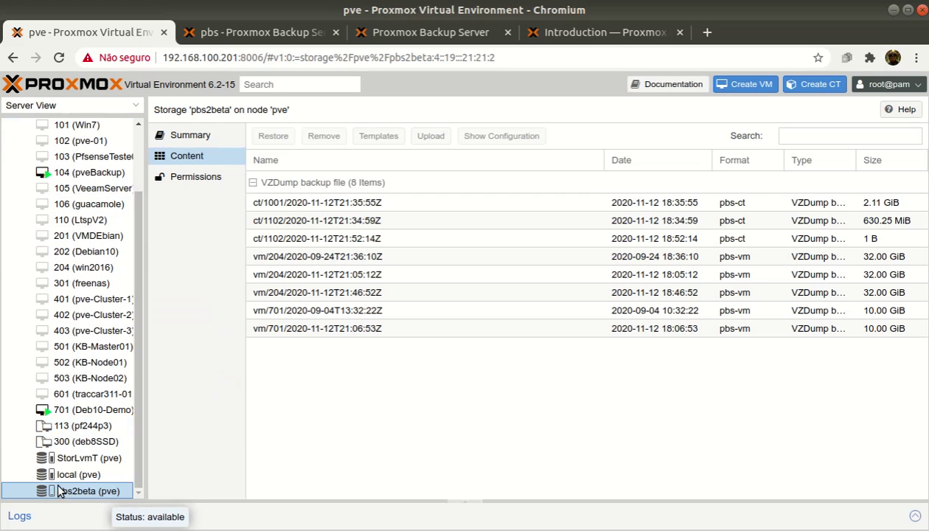
scroll(59, 243, up, 3)
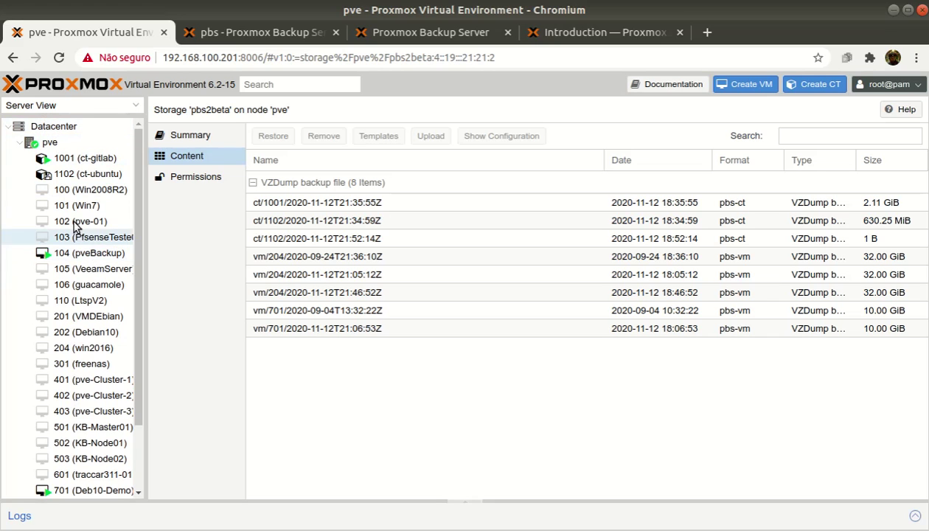
Create a Datacenter backup job for VM 103 (PfsenseTeste01) to the pbs2beta storage, scheduled for Saturday at 00:00 in Snapshot mode.
click(54, 131)
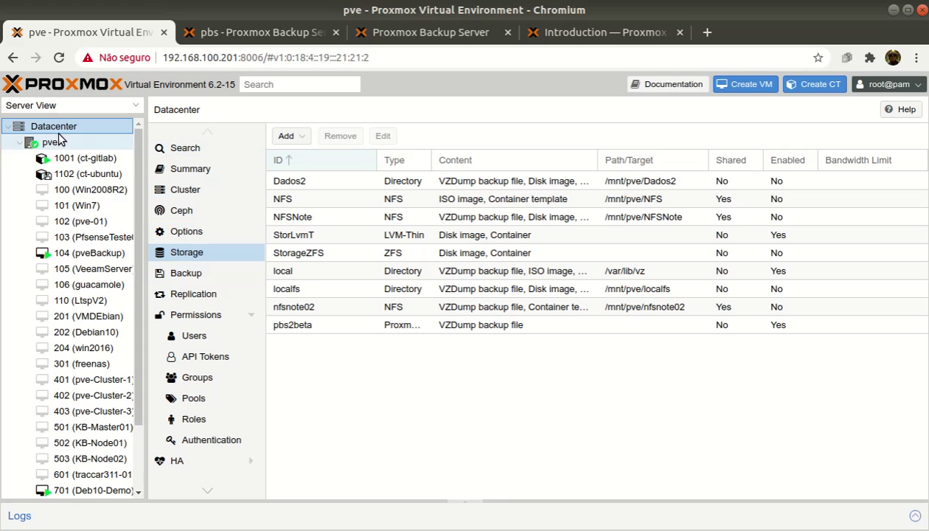
click(251, 315)
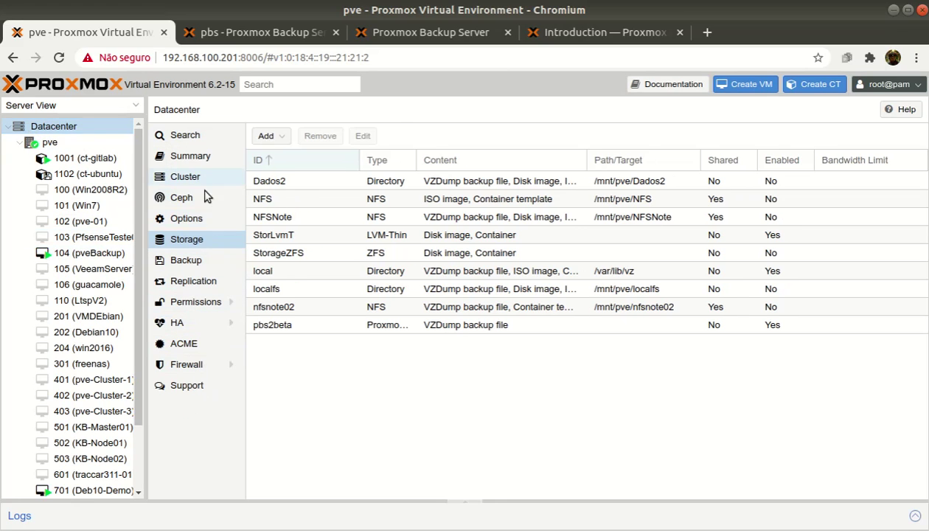
click(198, 258)
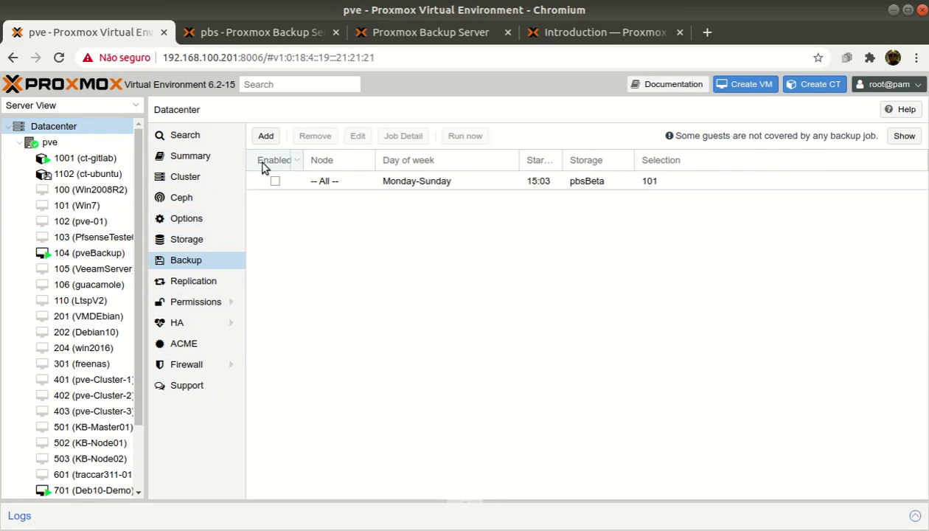
click(267, 139)
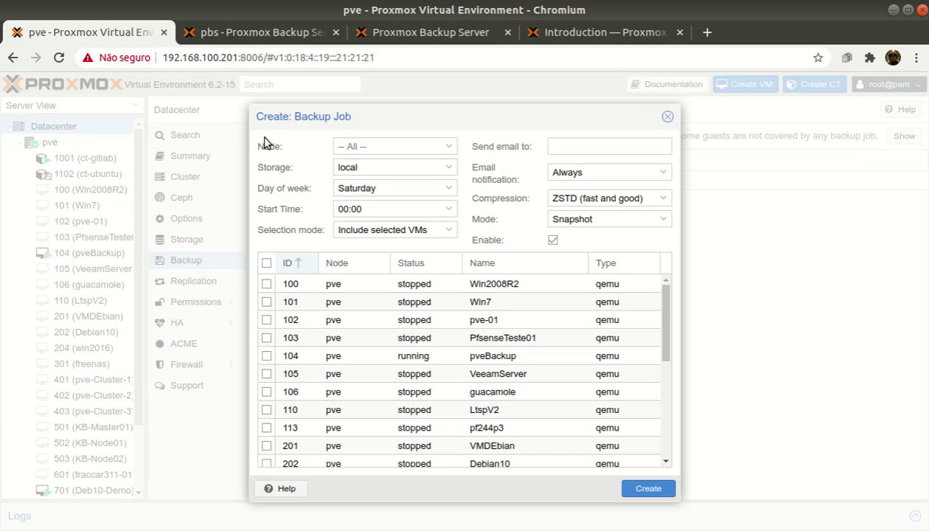
click(266, 338)
click(338, 209)
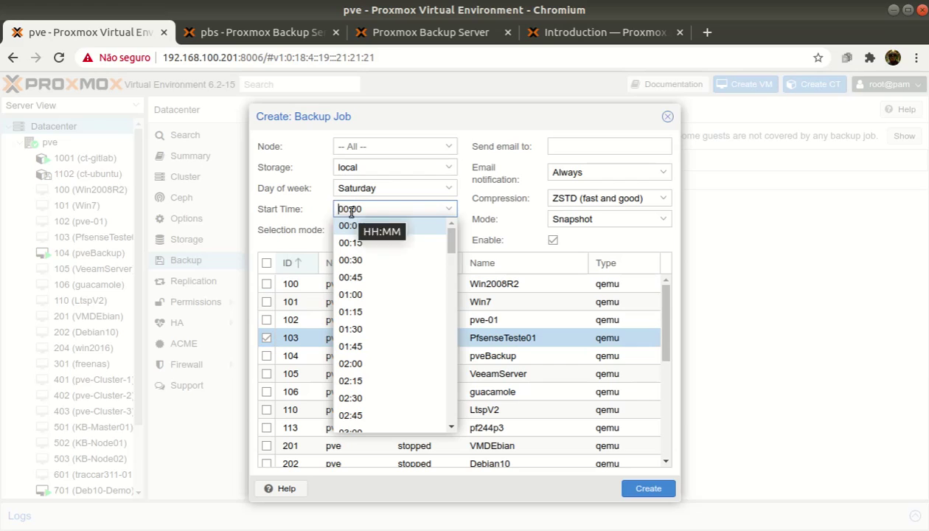
click(447, 168)
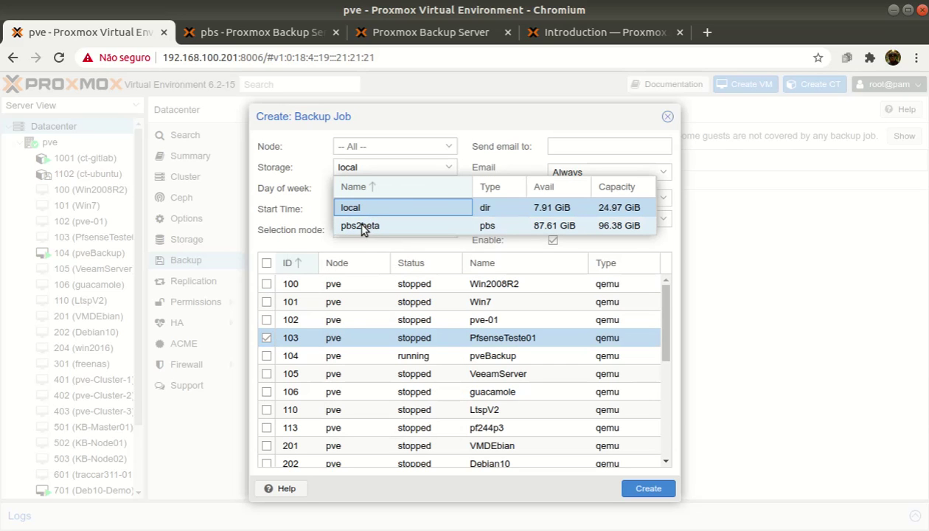
click(362, 226)
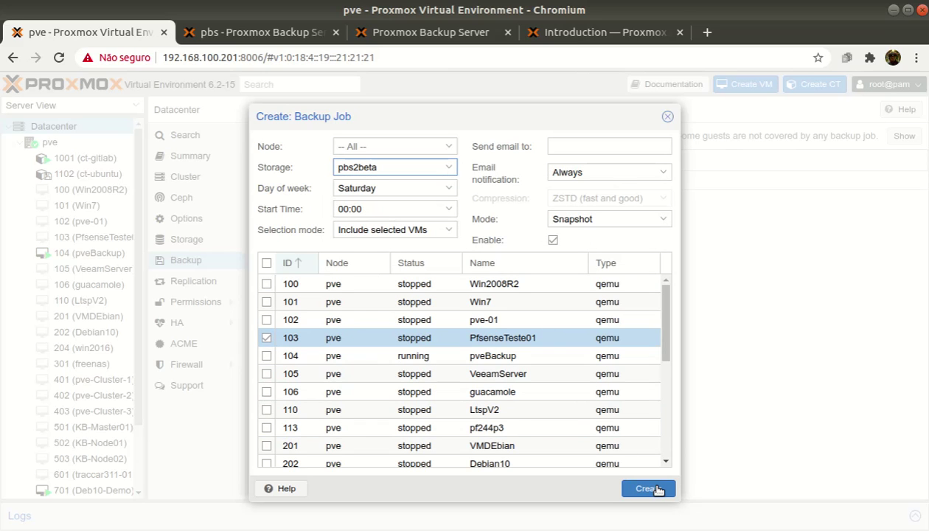
click(647, 488)
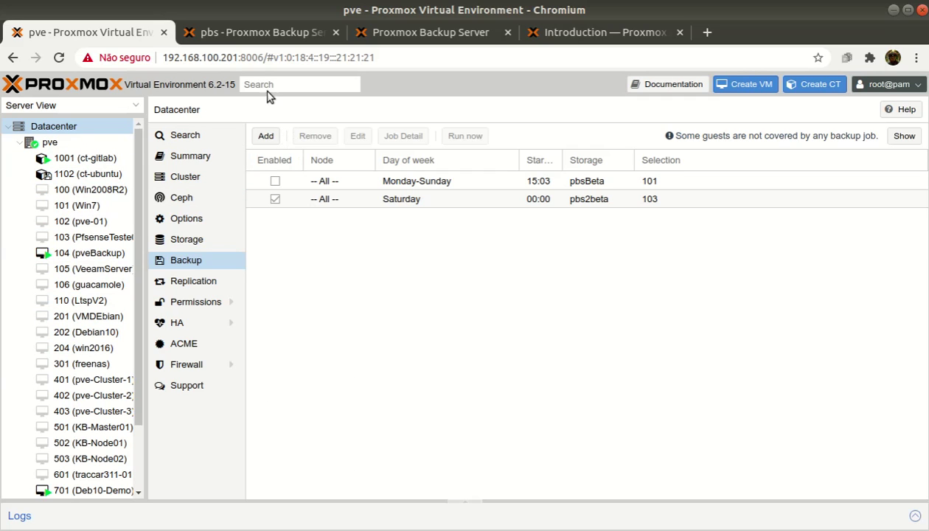
Check the running tasks on the Backup Server's dashboard, and in the Virtual Environment review VM 701's backups on the pbs2beta storage.
click(254, 37)
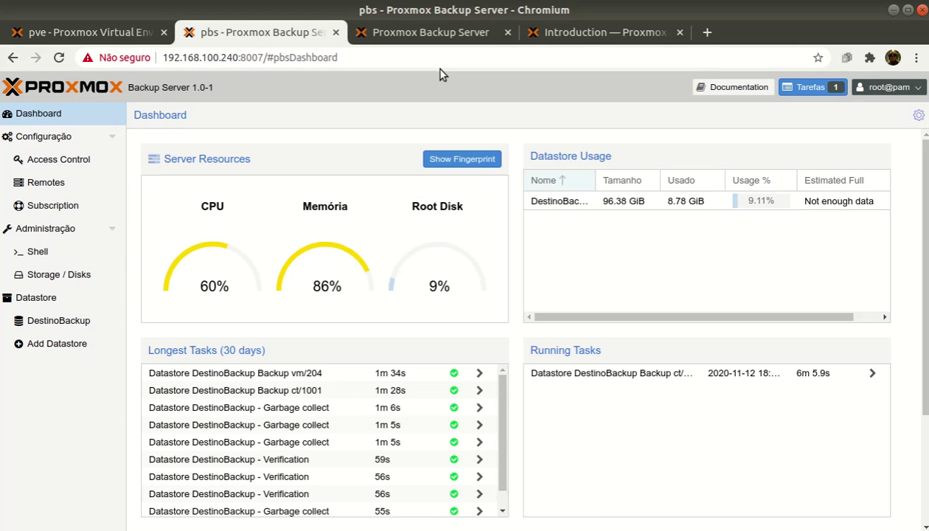
click(85, 33)
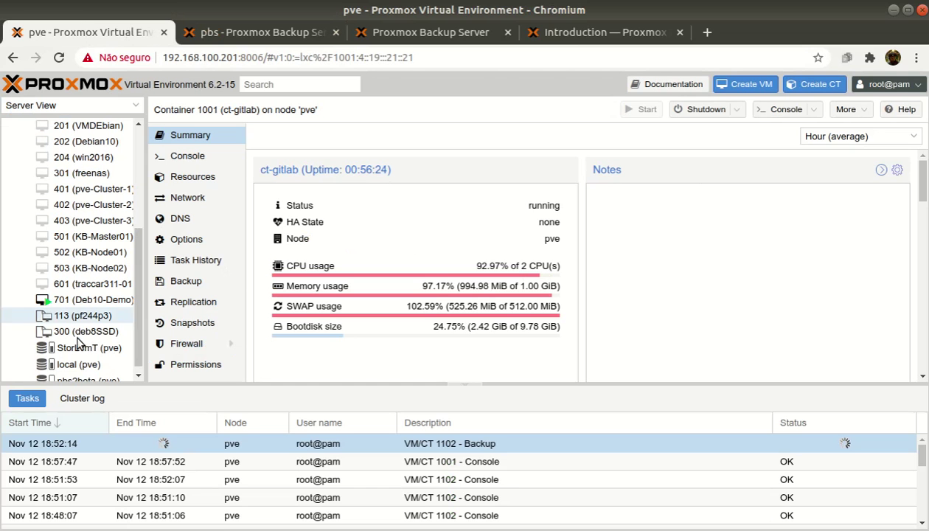
scroll(76, 345, down, 2)
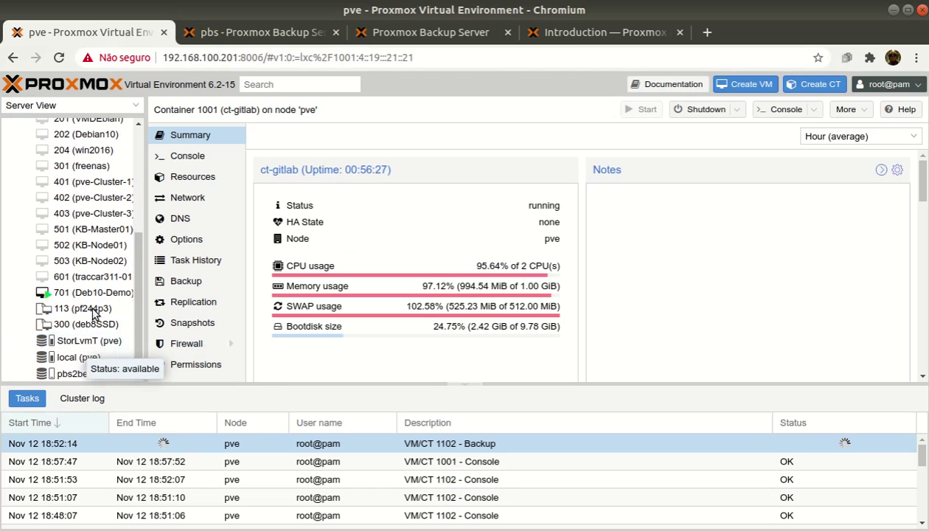
click(467, 385)
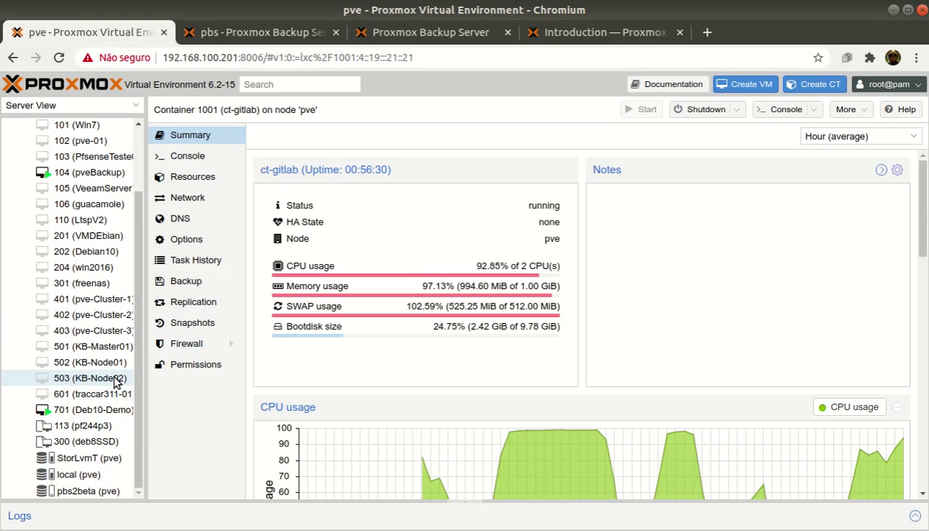
click(65, 410)
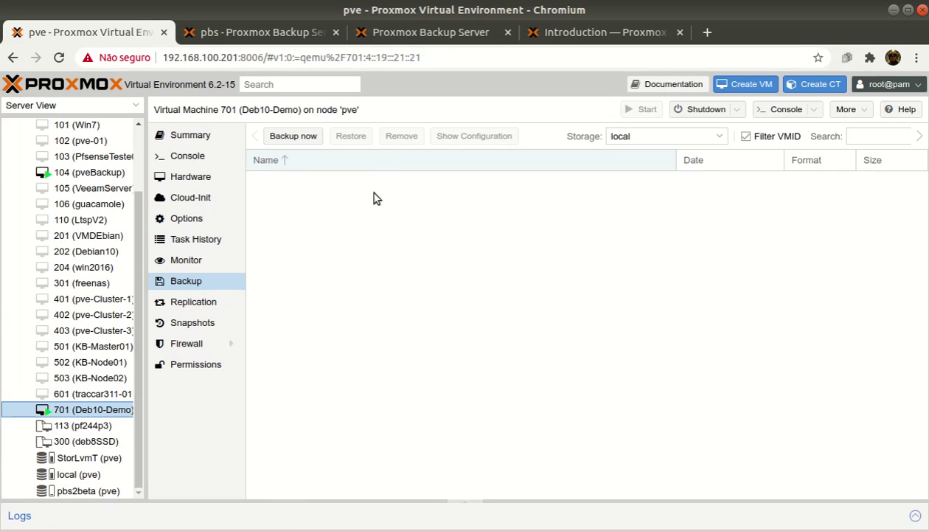
click(720, 142)
click(640, 196)
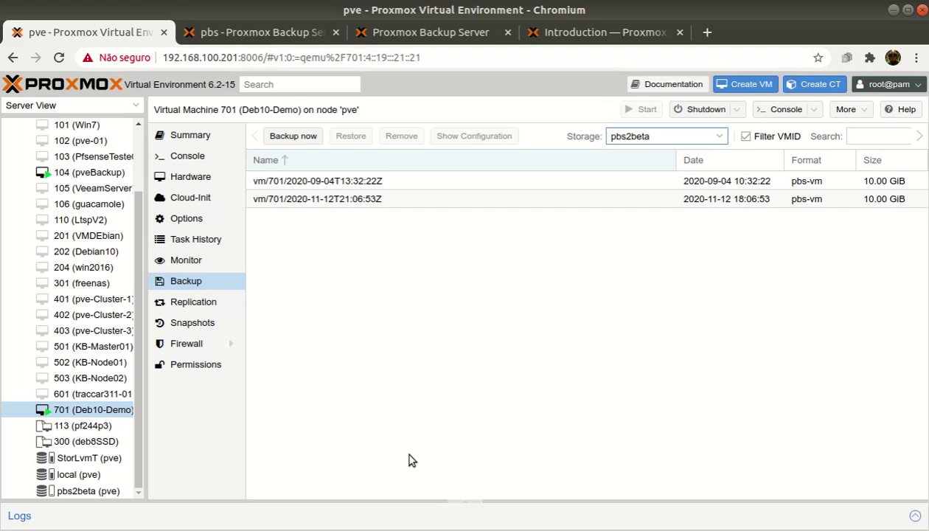
click(311, 200)
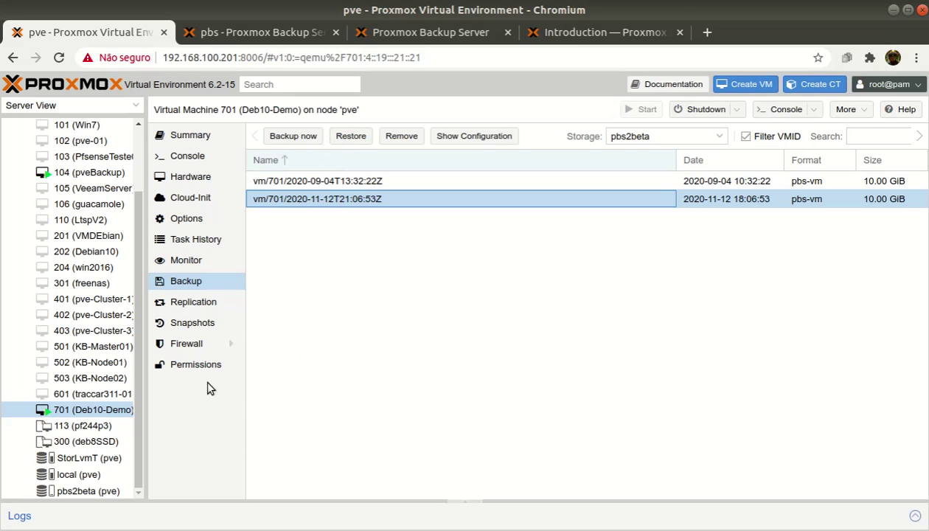
Restore the backup vm/701/2020-11-12T21:06:53Z from the pbs2beta storage to StorLvmT as VM ID 702.
click(88, 491)
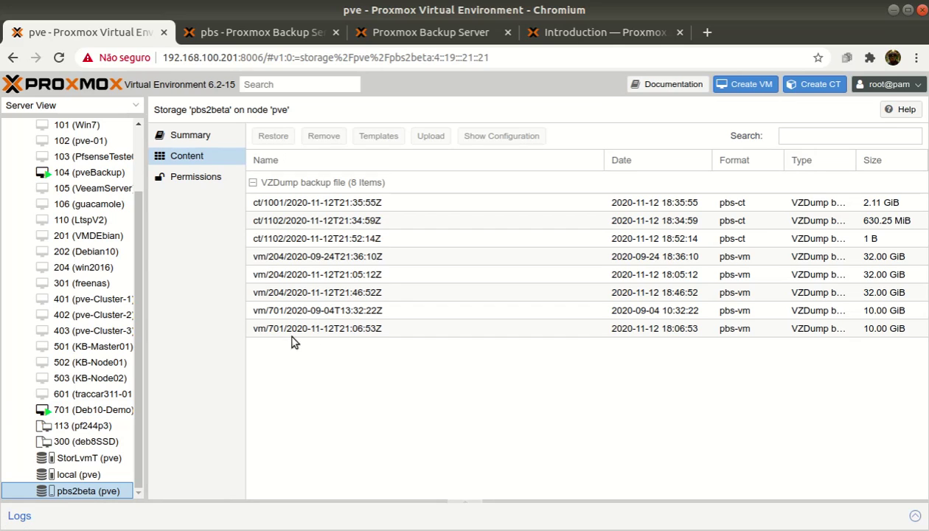
click(322, 328)
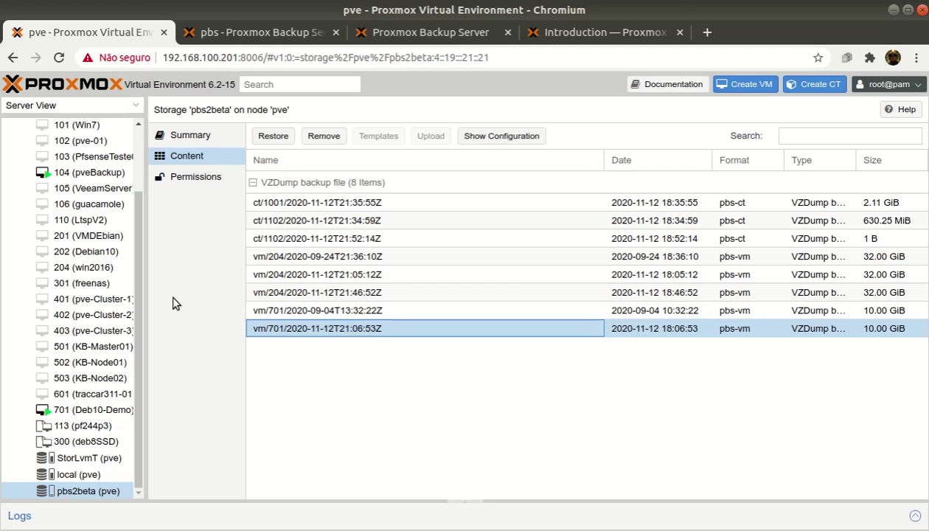
click(275, 136)
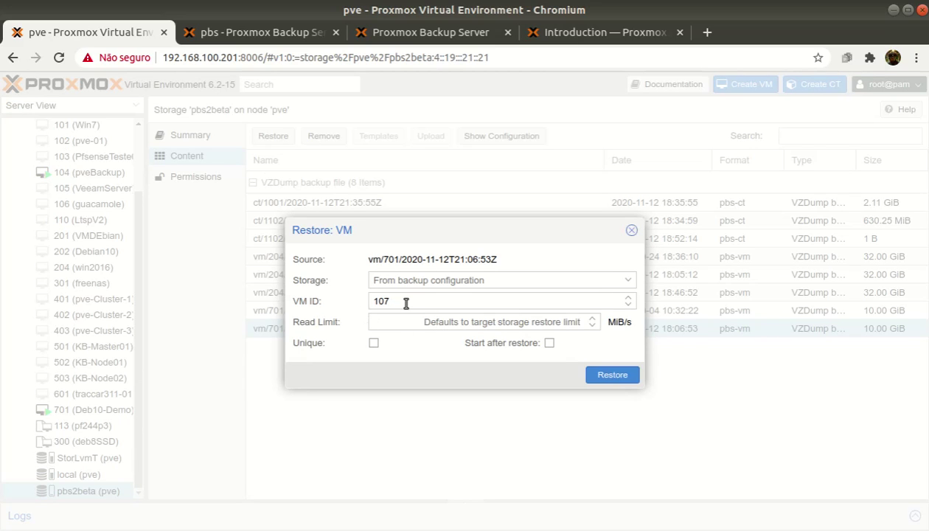
drag(403, 303, 365, 305)
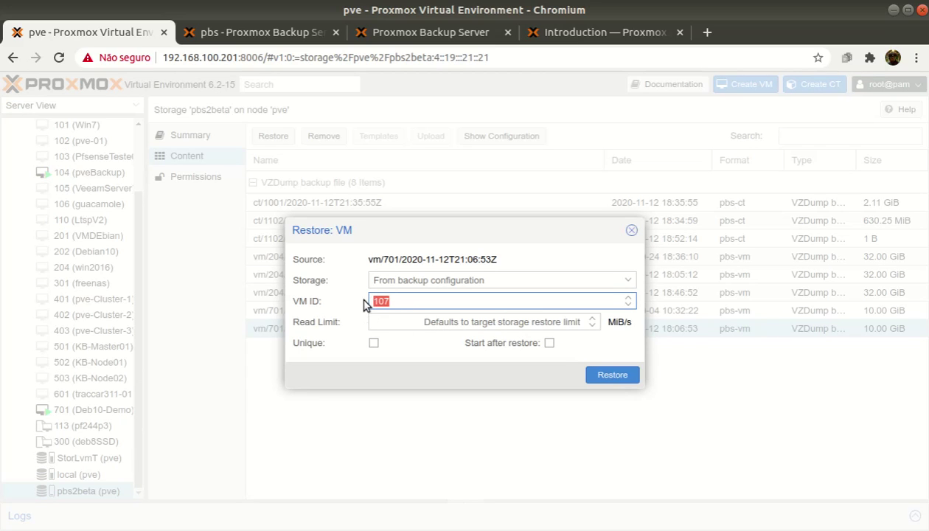
text(702)
click(629, 280)
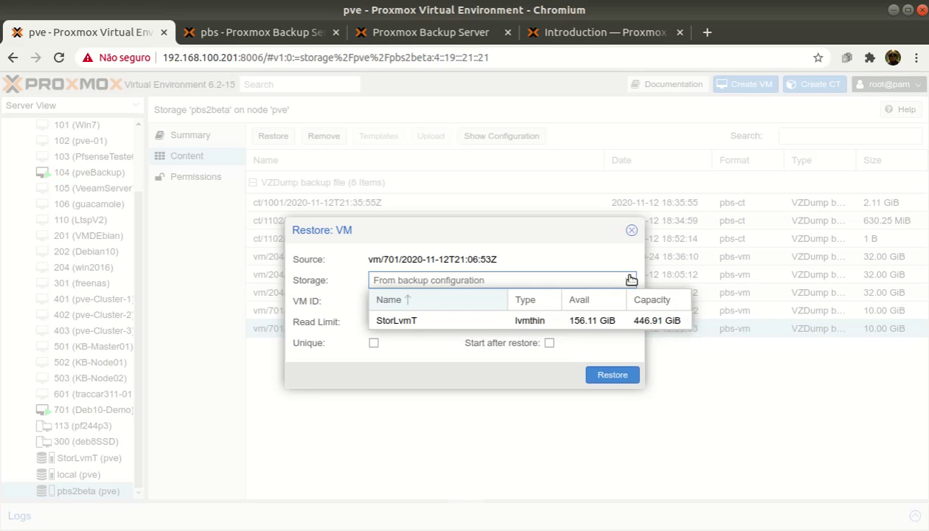
click(403, 321)
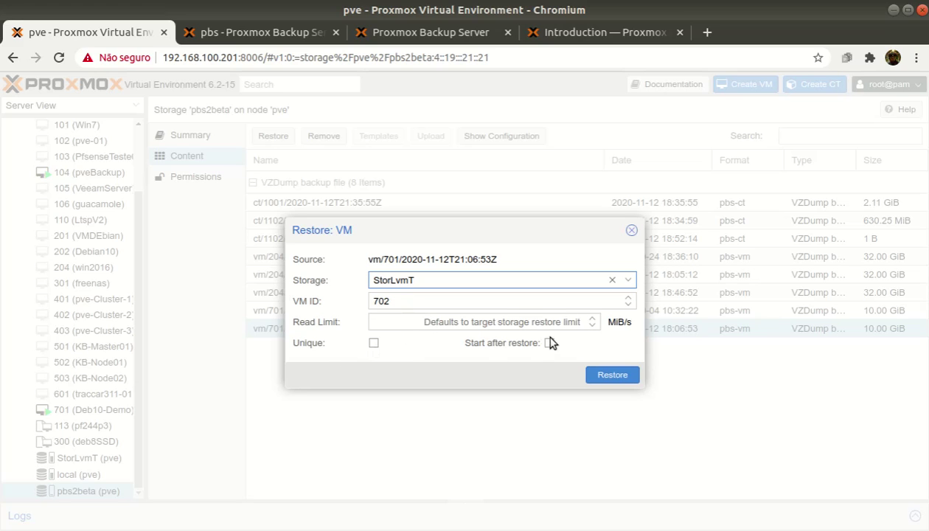
click(616, 375)
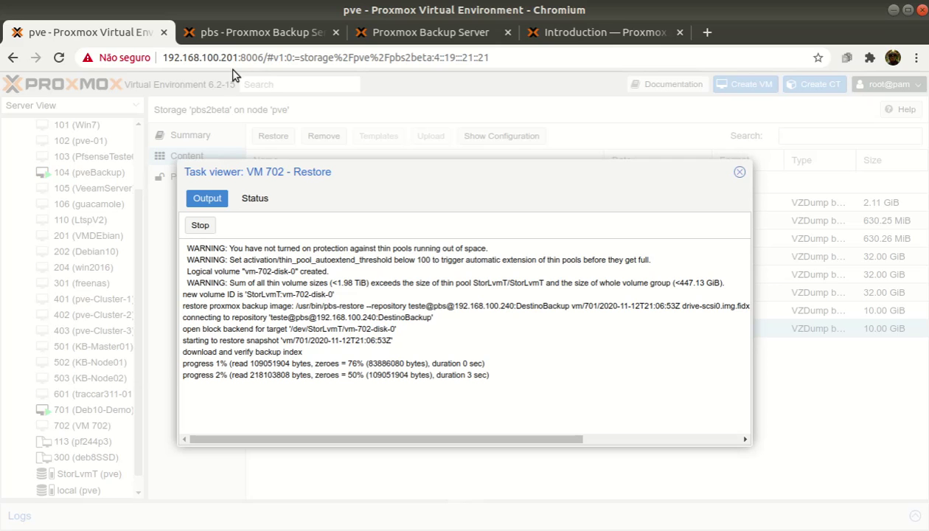
Check the resource usage and running tasks on the Backup Server's dashboard, and view the Proxmox Backup Server product page.
click(275, 32)
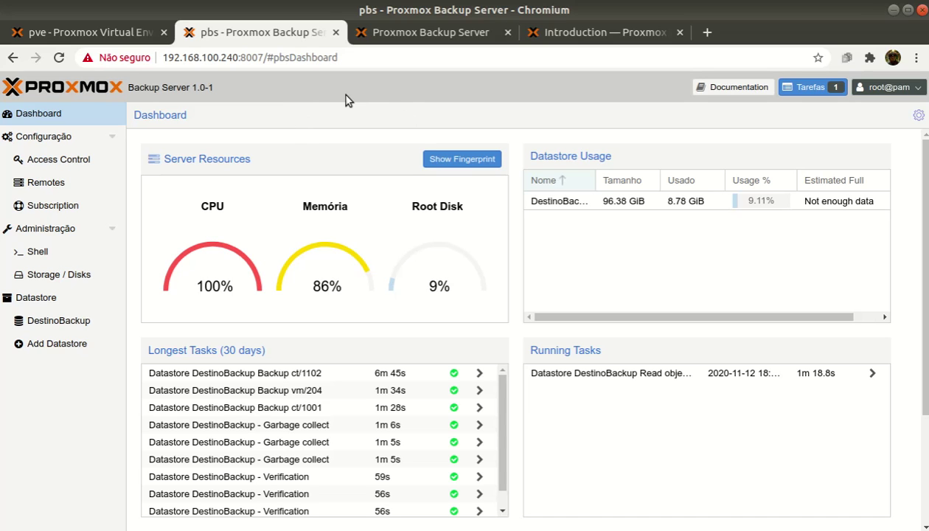
click(383, 32)
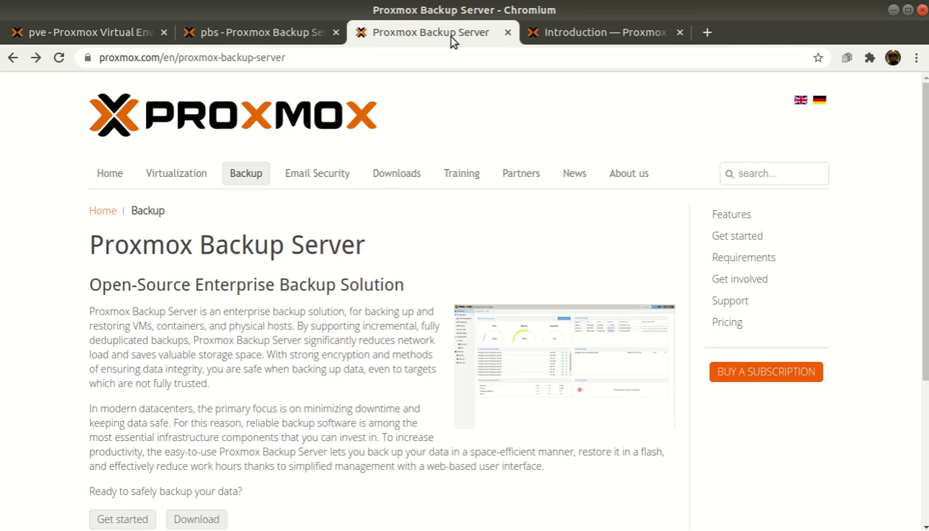
click(51, 31)
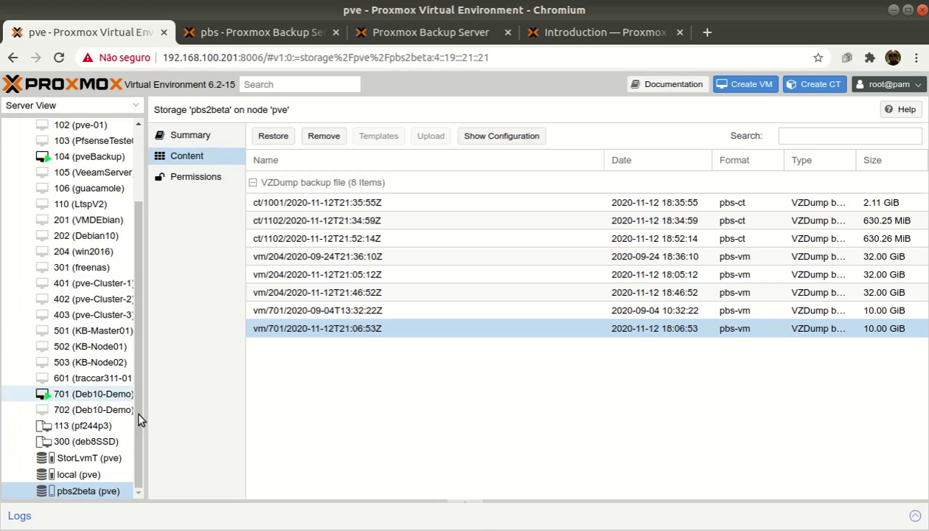
In the Virtual Environment, examine the output of the VM 702 restore task from the task log.
click(460, 503)
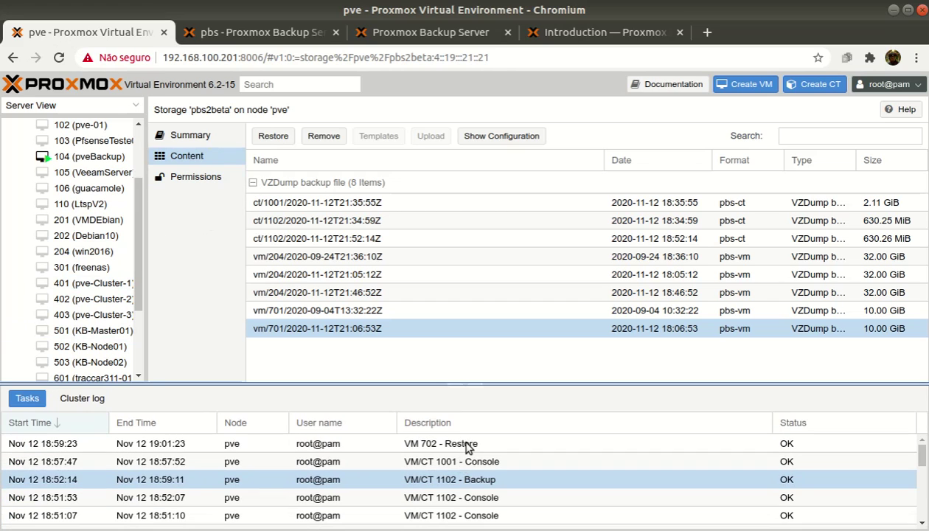
double_click(469, 445)
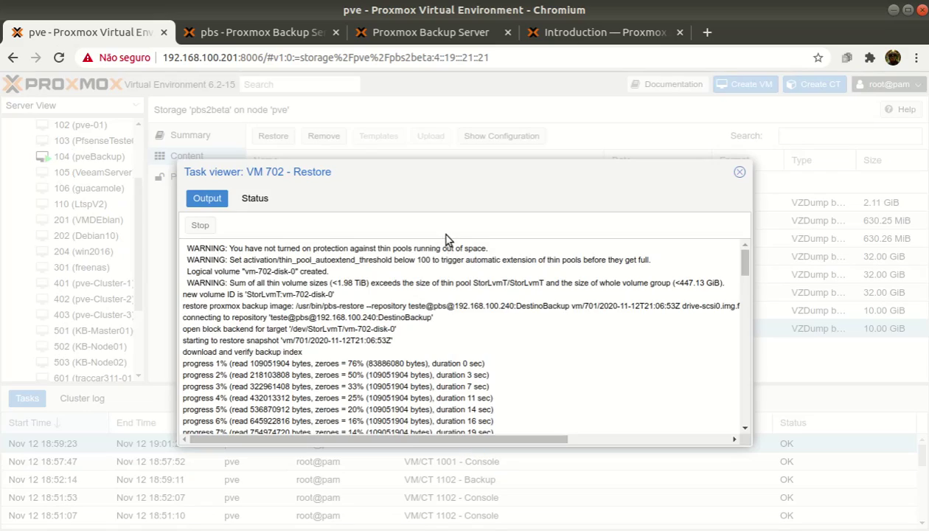
scroll(433, 331, down, 15)
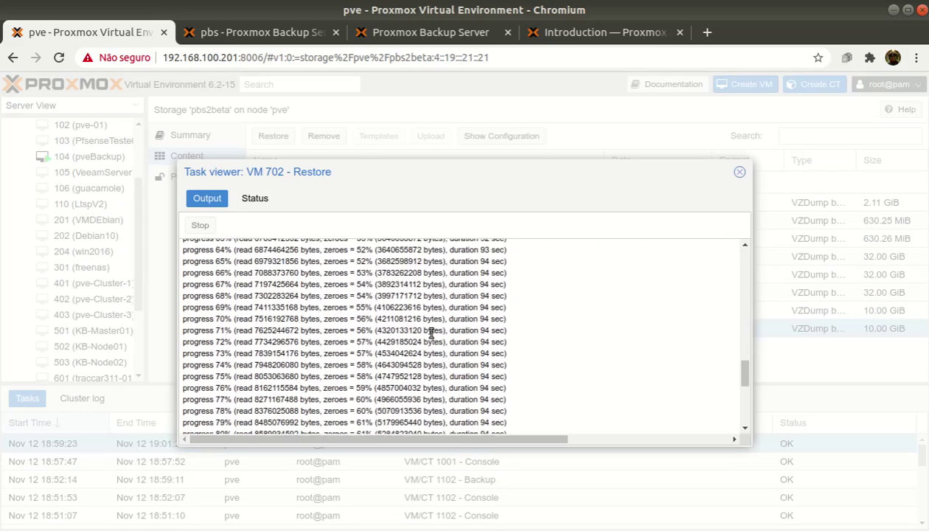
click(740, 173)
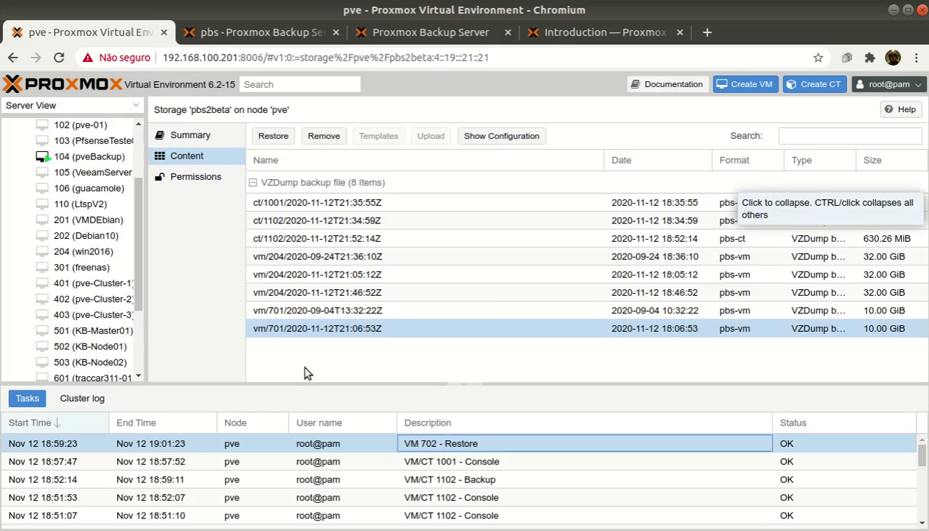
click(462, 385)
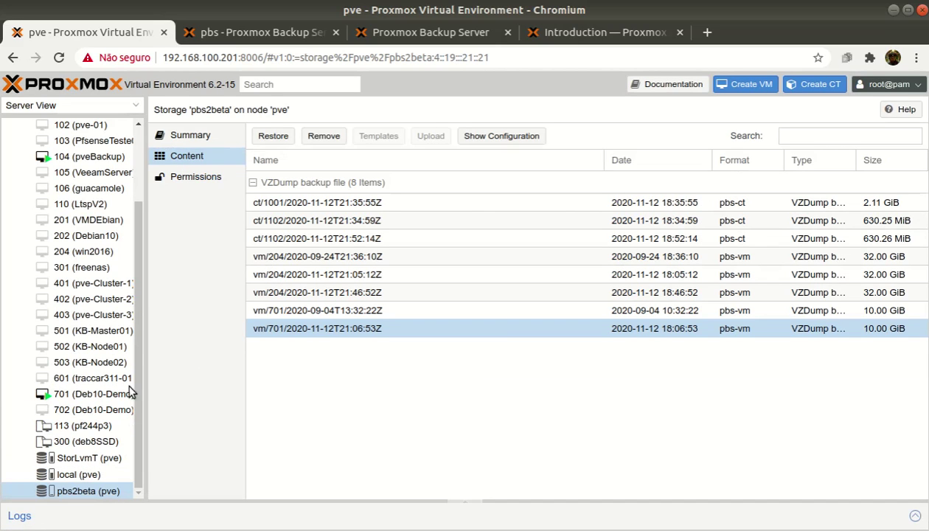
Start the restored VM 702 and boot its Debian GNU/Linux entry from the VM's console.
click(63, 412)
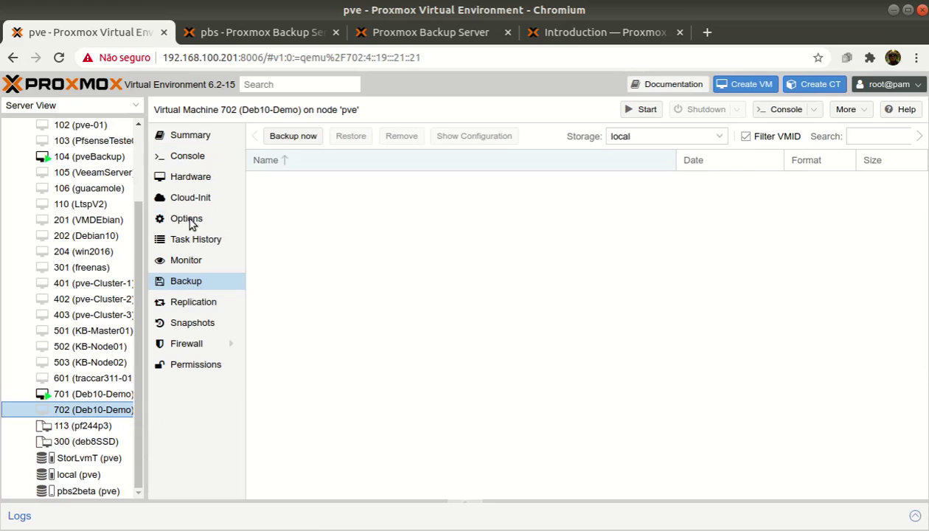
click(186, 156)
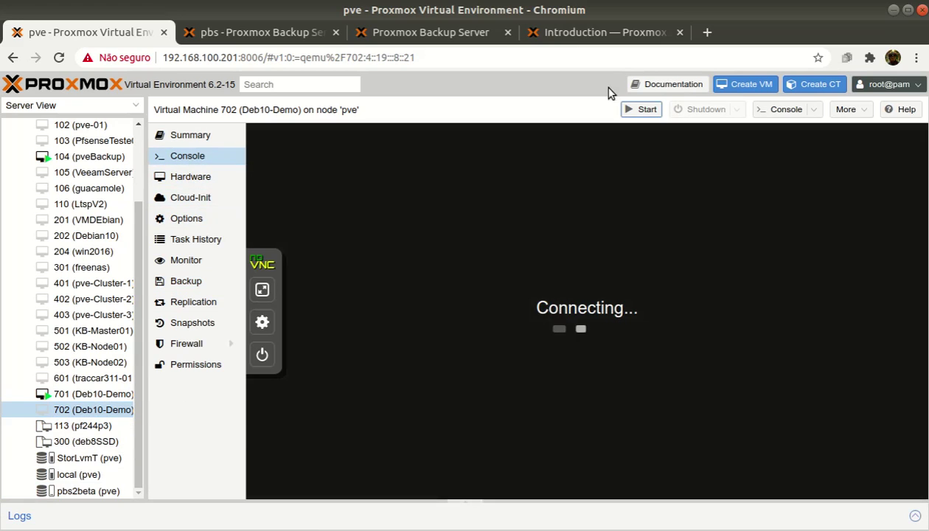
click(646, 108)
click(195, 138)
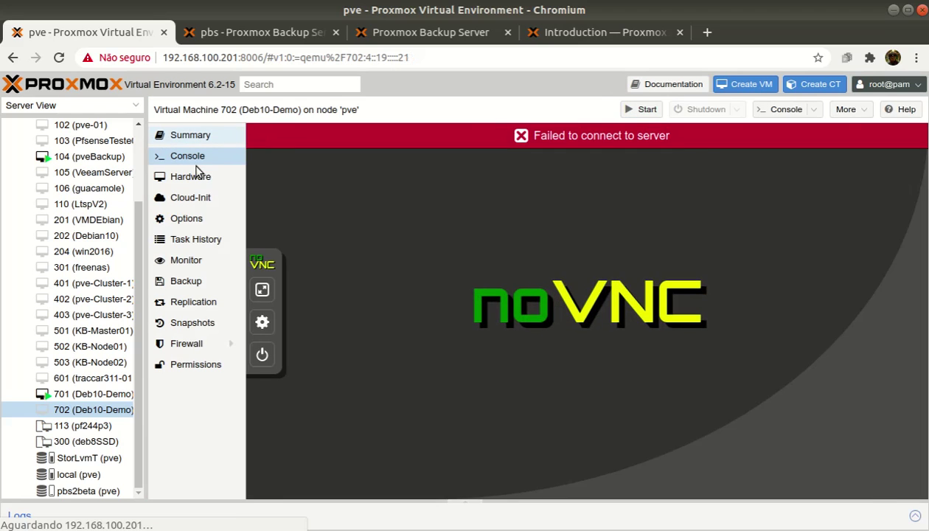
click(186, 158)
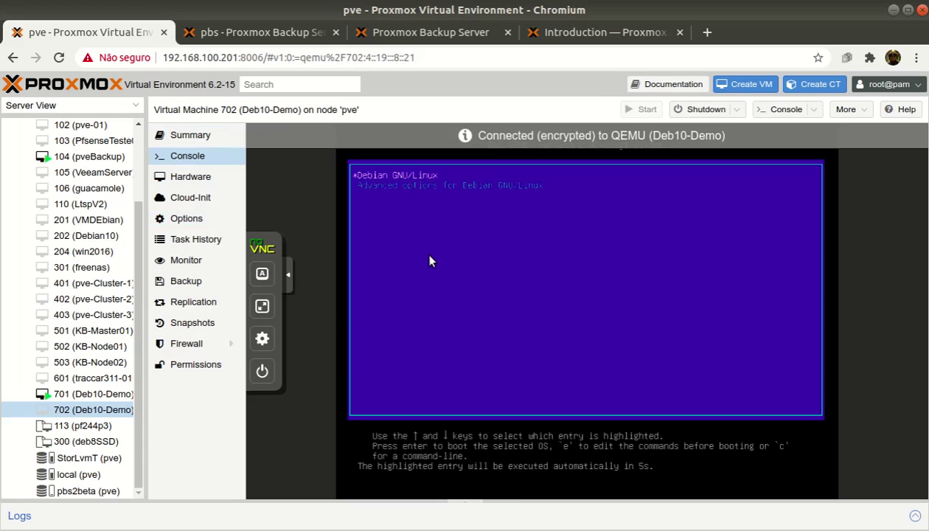
key(Return)
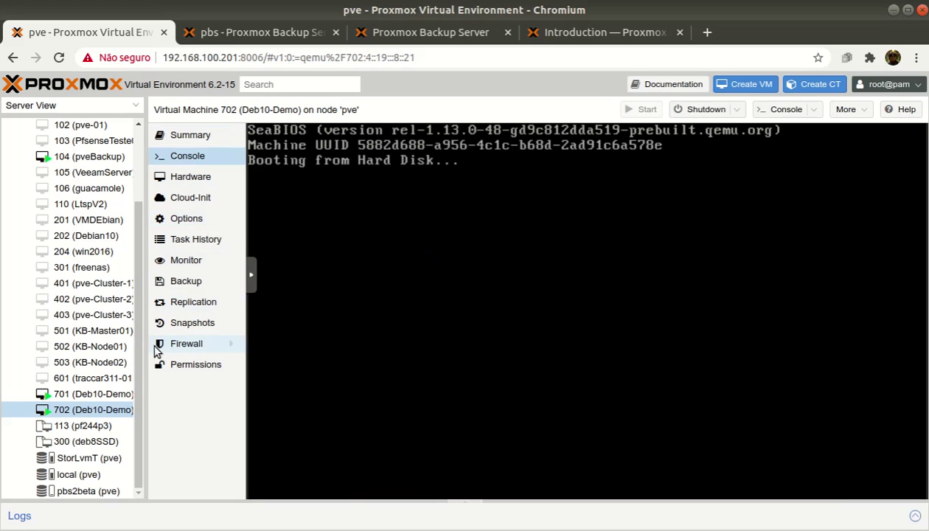
View the consoles of VMs 701 and 702, and open the console of container 1102 (ct-ubuntu).
click(96, 394)
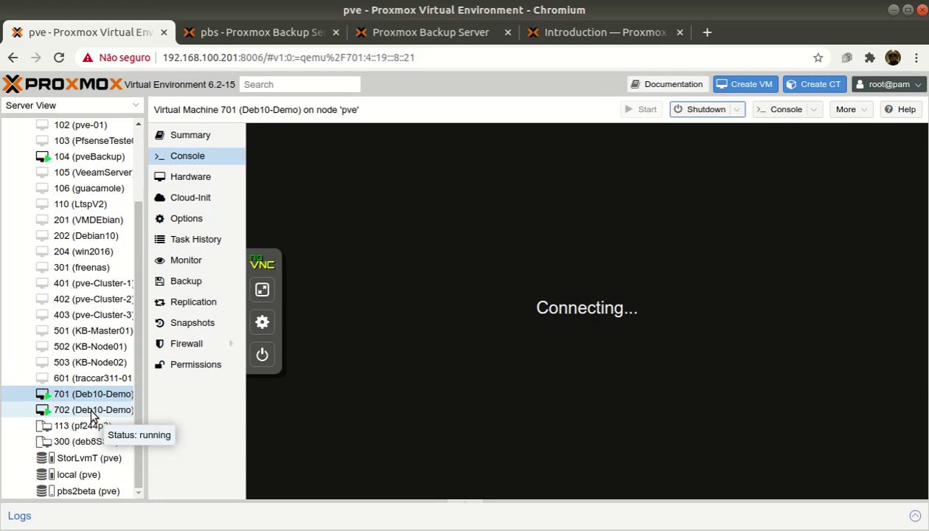
click(93, 413)
scroll(94, 356, up, 3)
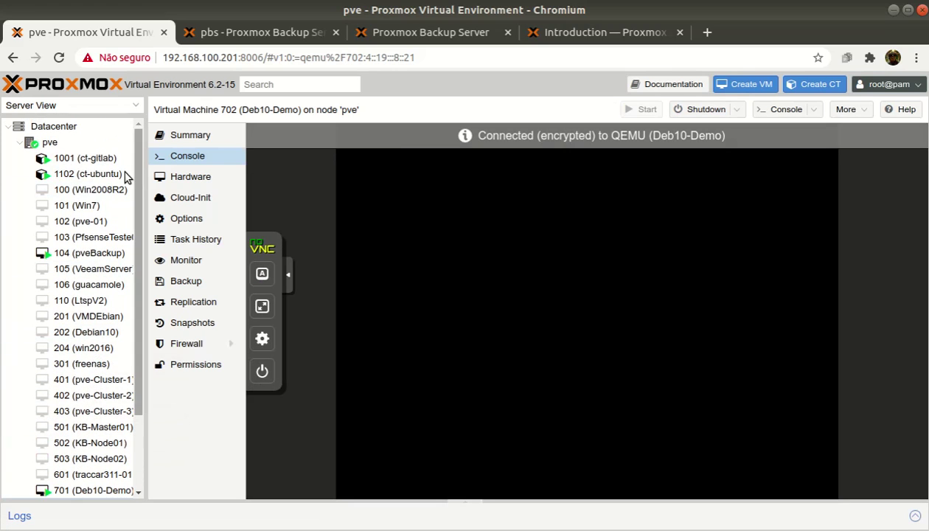
click(96, 177)
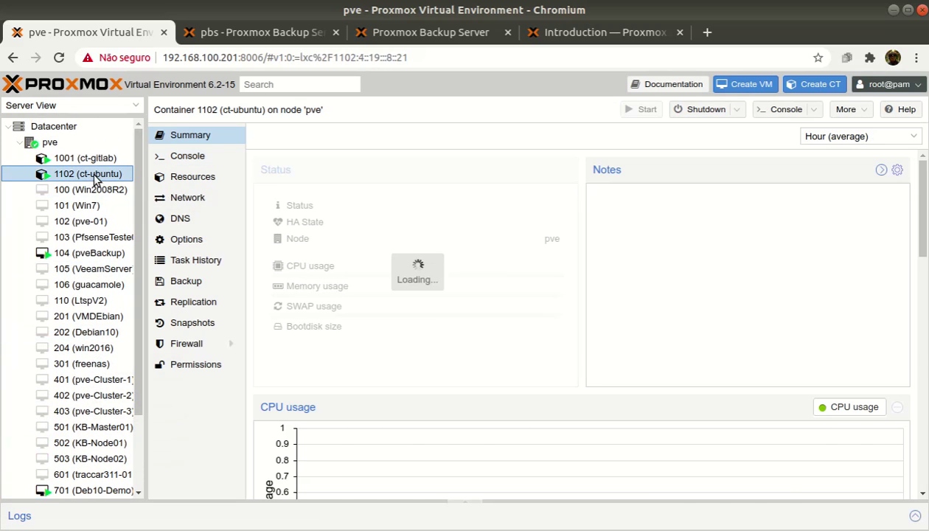
click(199, 151)
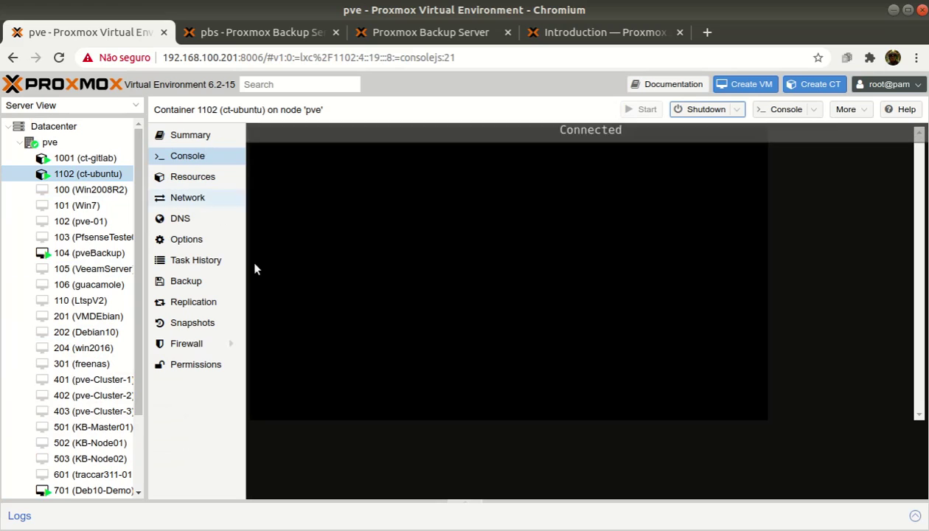
In the Backup Server's DestinoBackup datastore, expand ct/1102 and its 2020-11-12T21:52:14Z snapshot, and widen the Backup Group column to show full names.
click(246, 34)
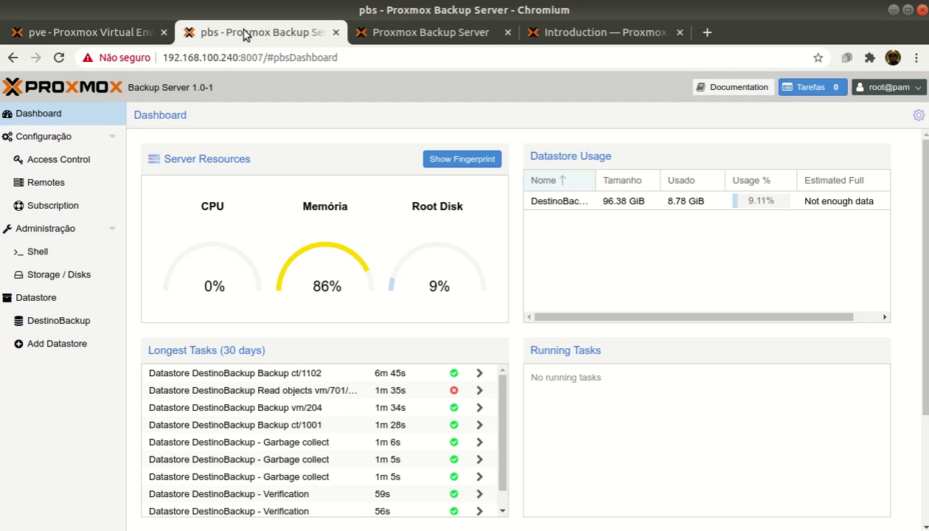
click(59, 322)
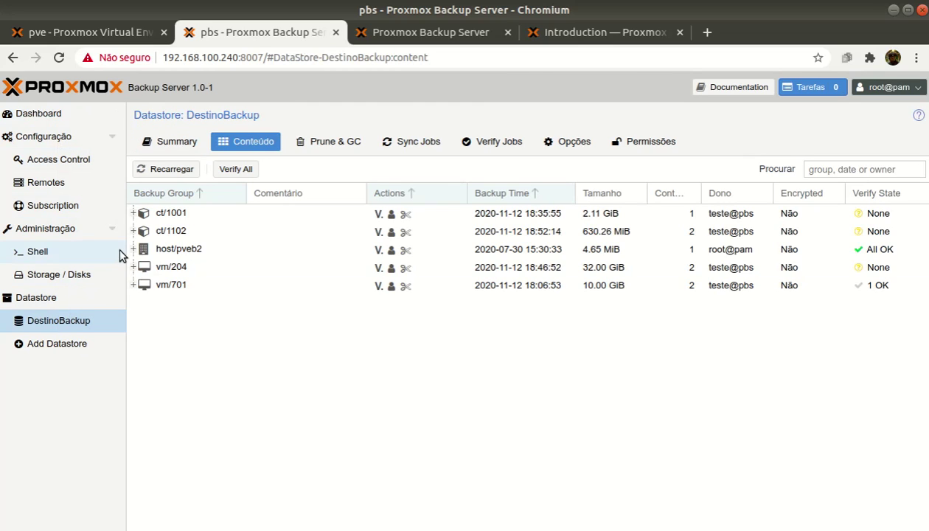
click(134, 231)
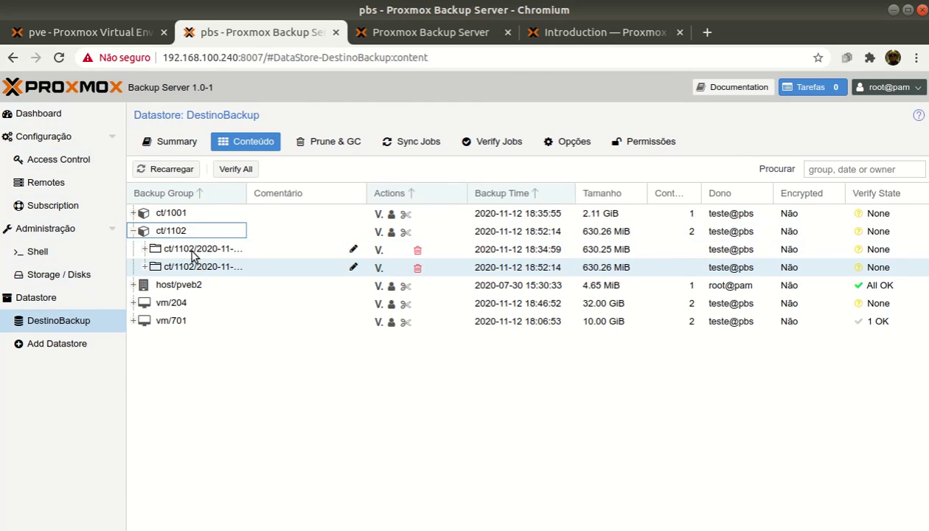
click(147, 267)
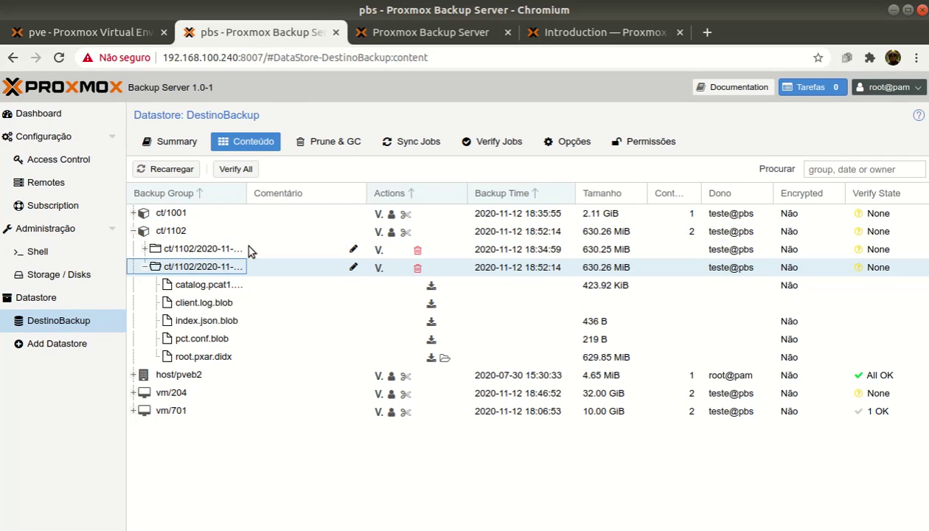
drag(245, 194, 361, 196)
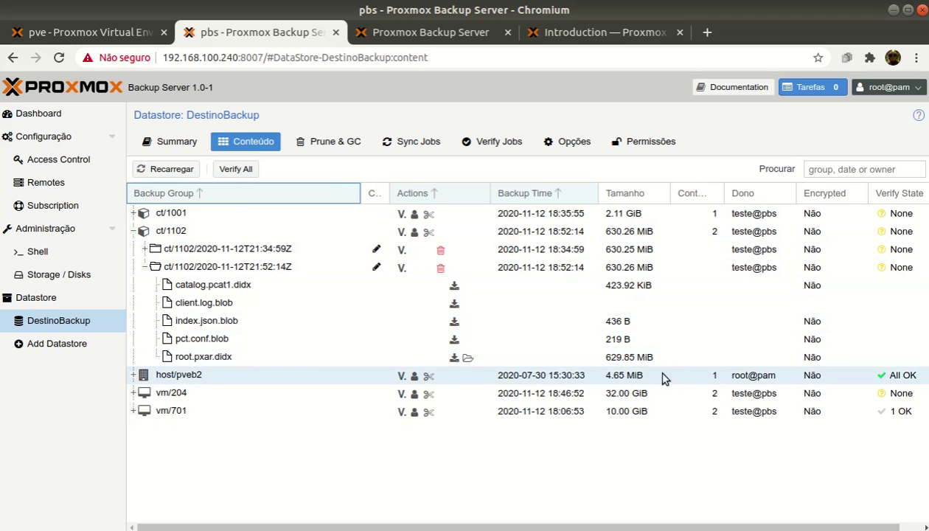
Browse the snapshot's root.pxar.didx archive to the testeBackup file in the root folder, then close it and return to the dashboard.
click(192, 357)
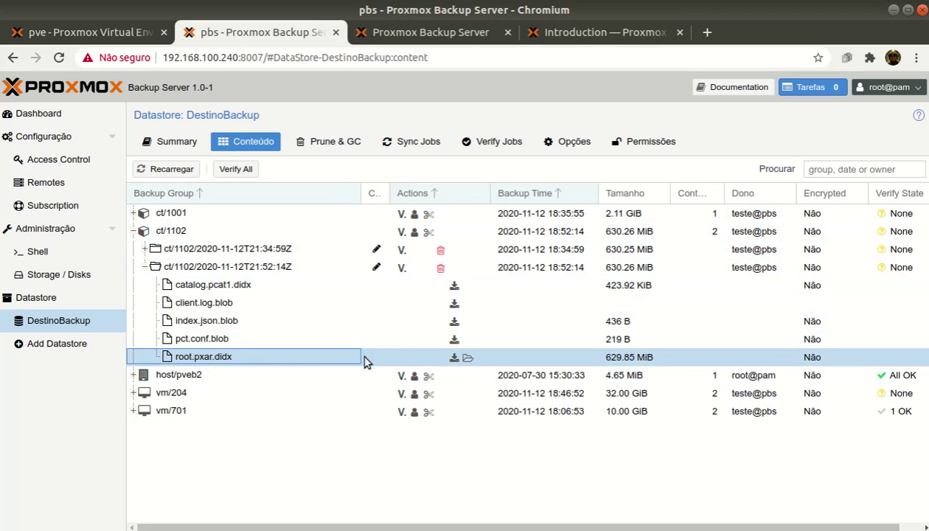
click(471, 358)
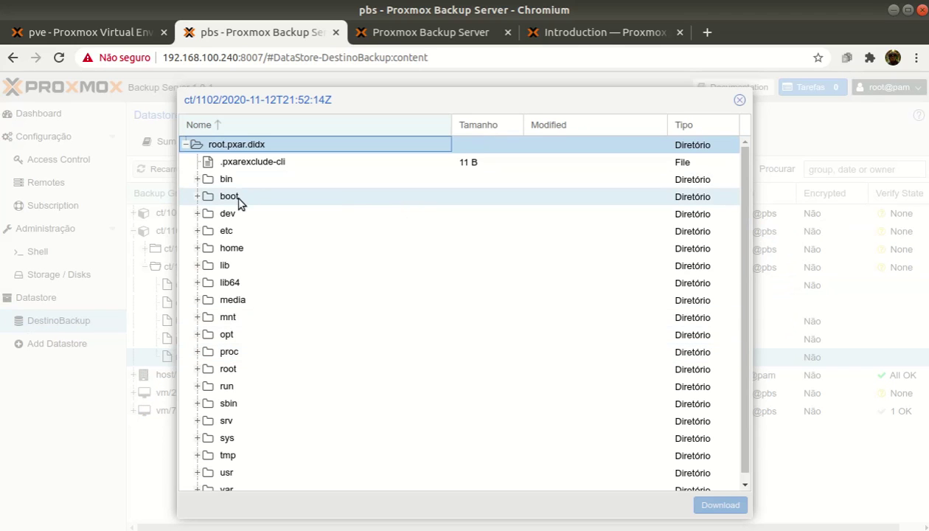
click(201, 368)
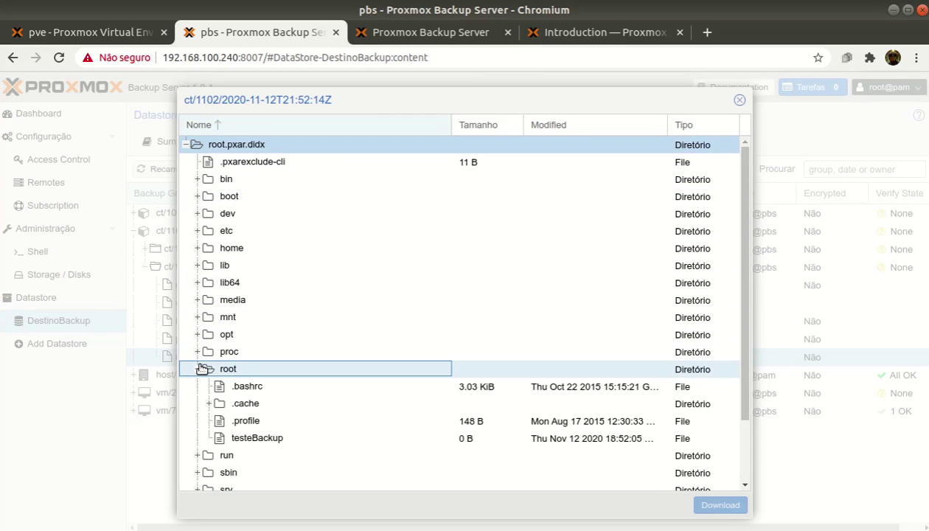
click(269, 439)
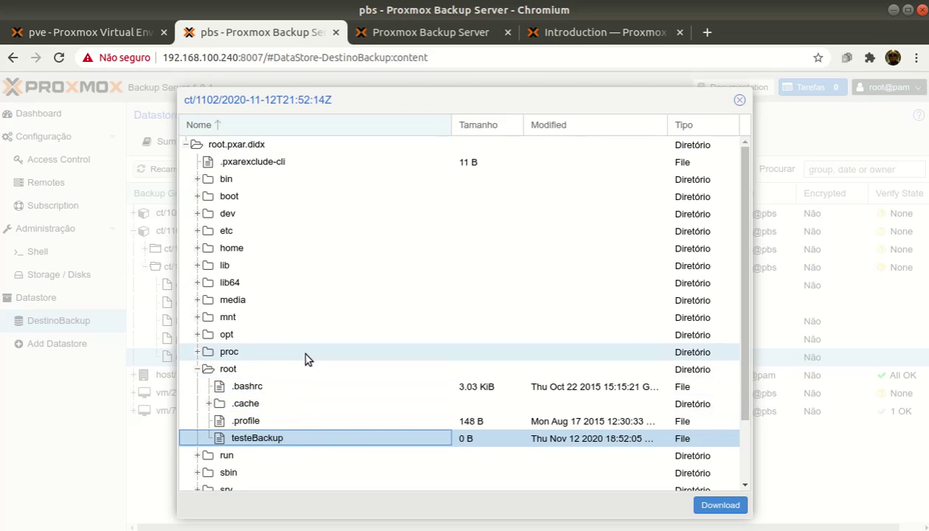
click(740, 103)
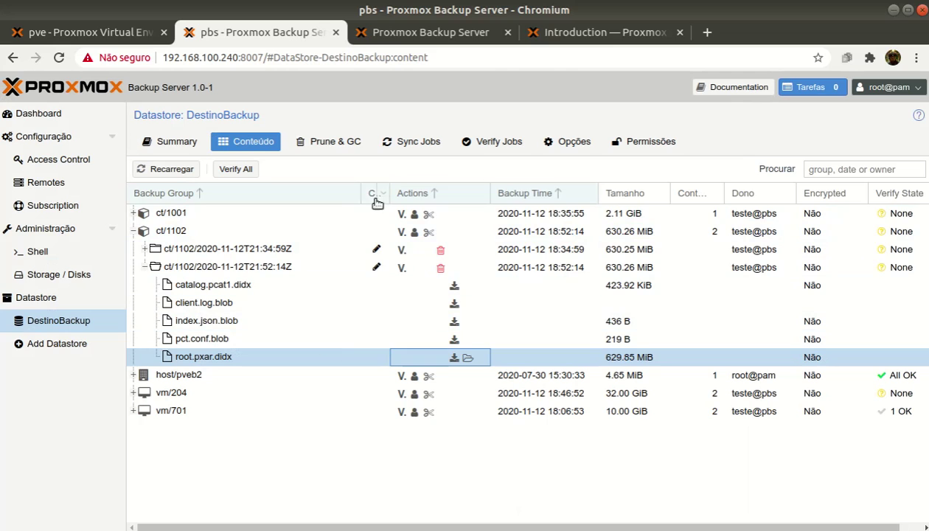
click(133, 232)
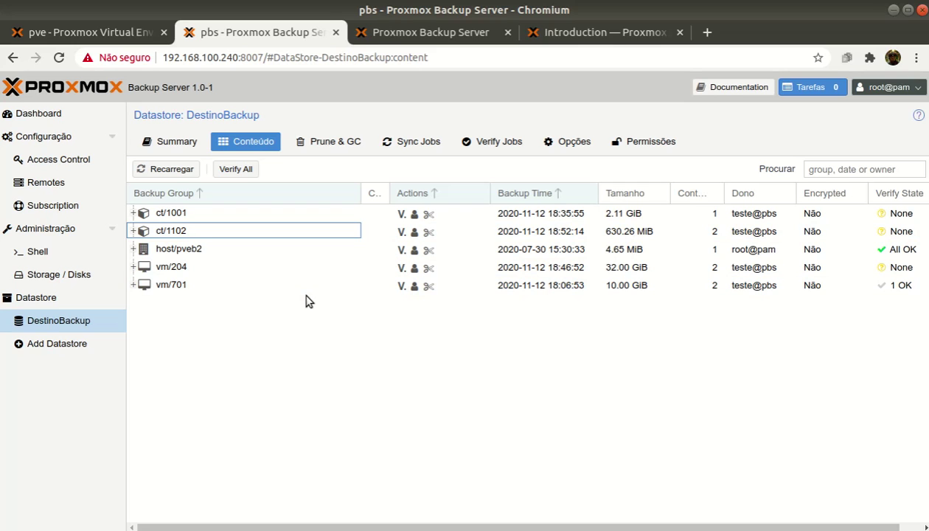
click(42, 114)
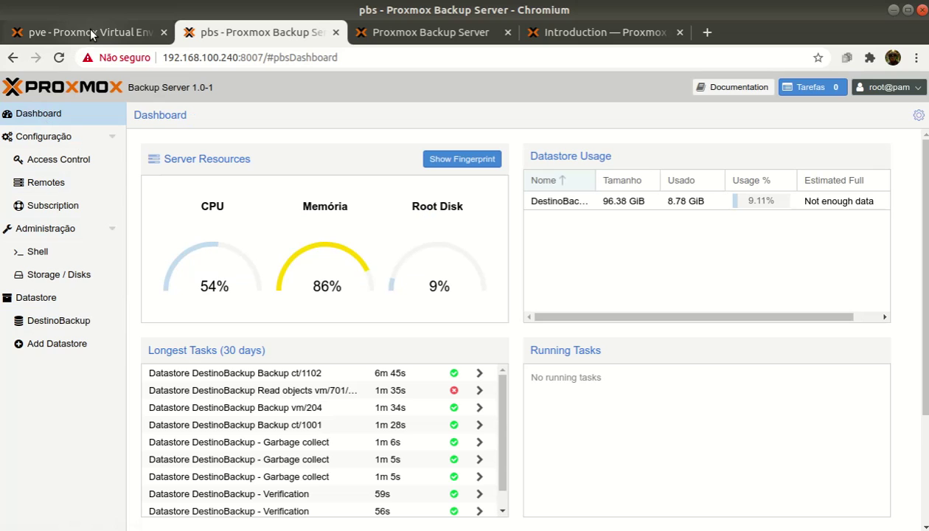